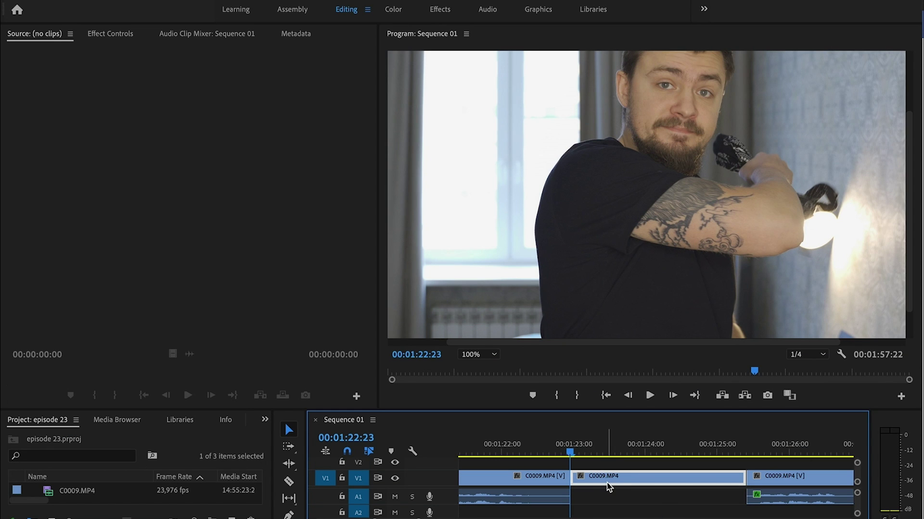
Duplicate the freeze-frame C0009.MP4 clip from V1 onto V2 directly above it and show the copy's effect controls
left_click_drag(609, 486, 595, 463)
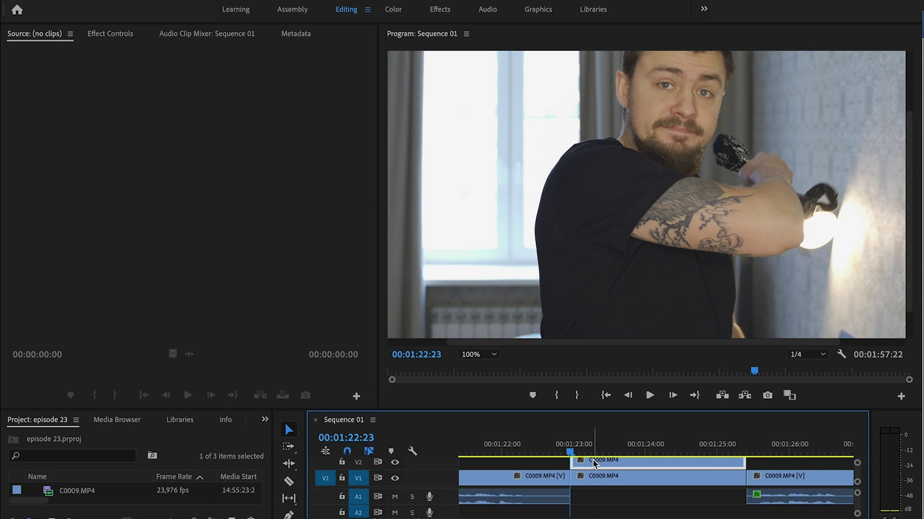
left_click(478, 354)
left_click(501, 380)
left_click(116, 36)
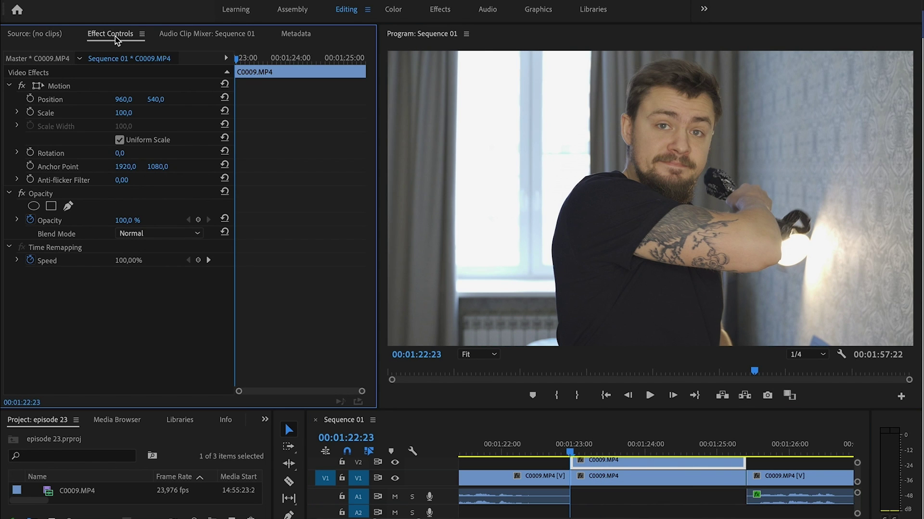
Draw a closed freehand opacity mask around the man and the objects in his hands on the V2 clip
left_click(71, 205)
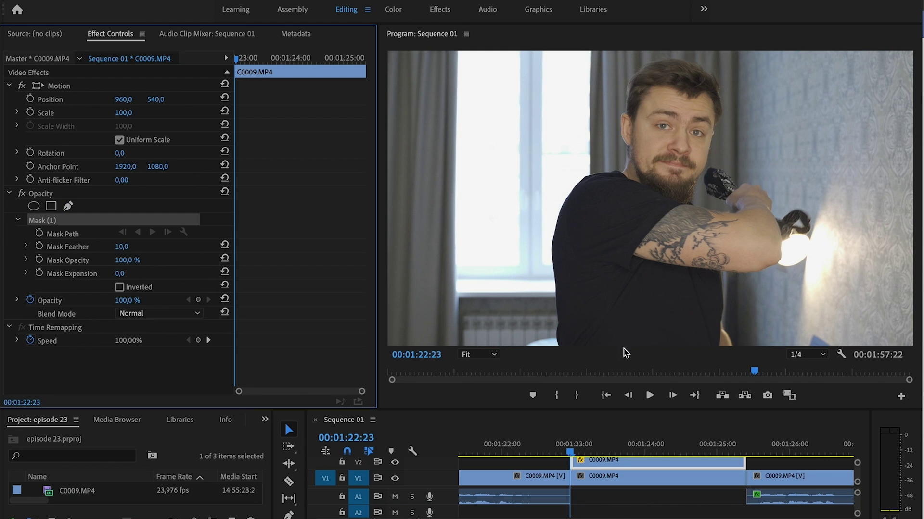
left_click(561, 352)
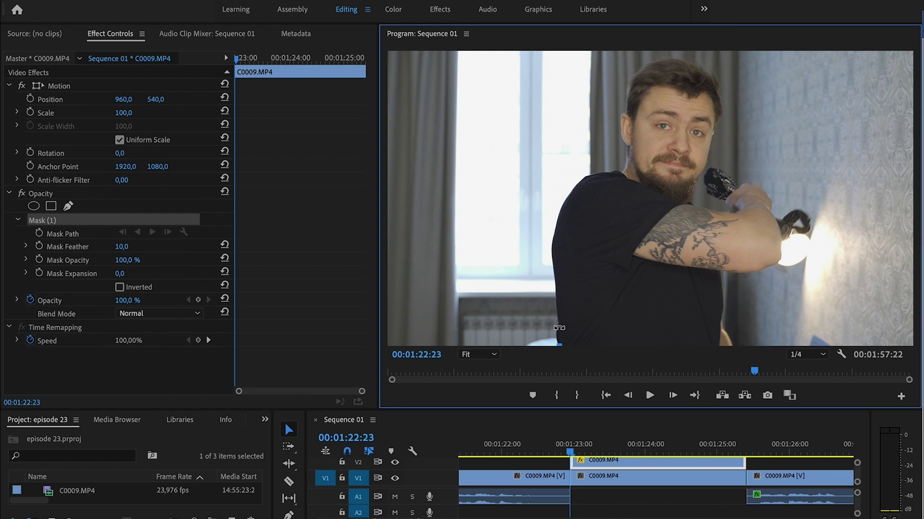
left_click(481, 354)
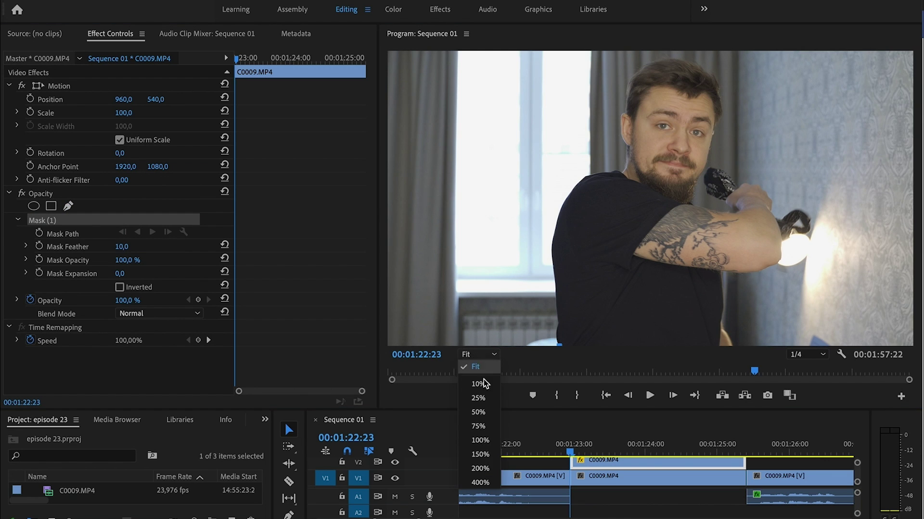
left_click(486, 452)
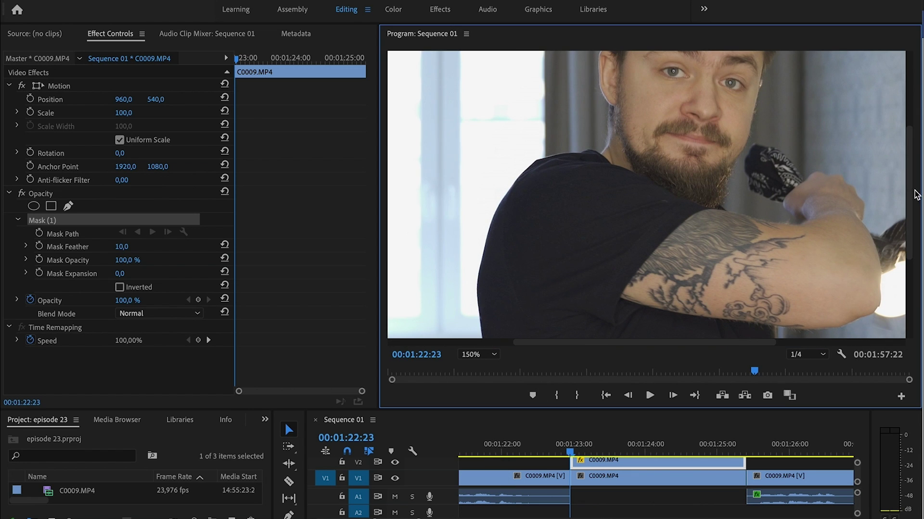
left_click_drag(903, 186, 903, 262)
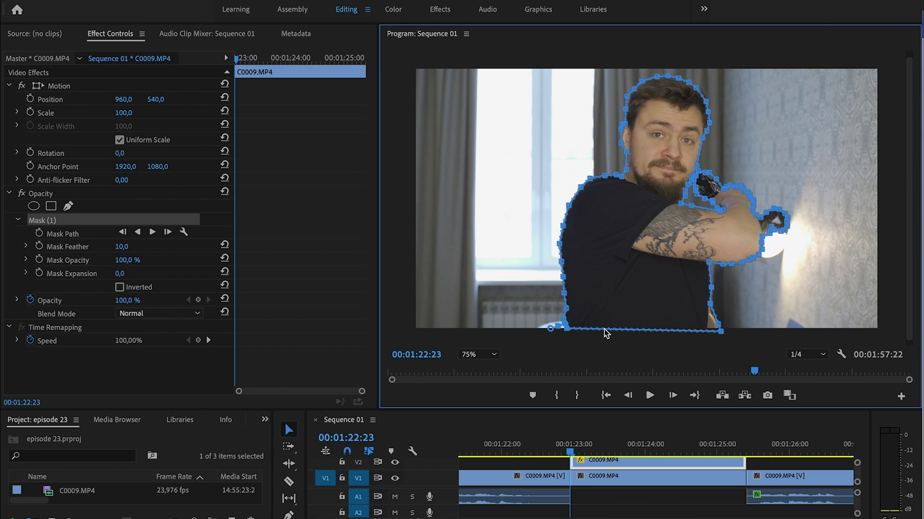
left_click(484, 354)
left_click(483, 367)
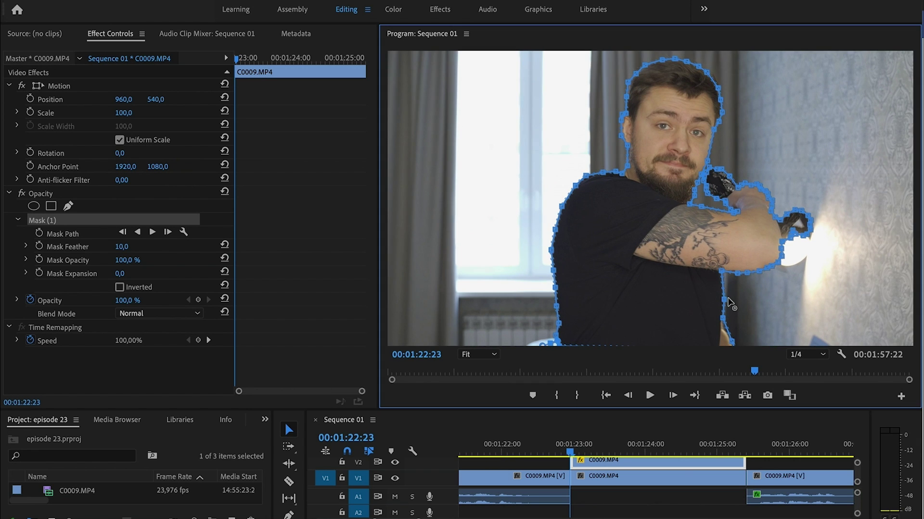
Keyframe the masked clip's scale from 100 at its start to 110 at 00:01:24:13 and play back the zoom
right_click(589, 459)
left_click(640, 354)
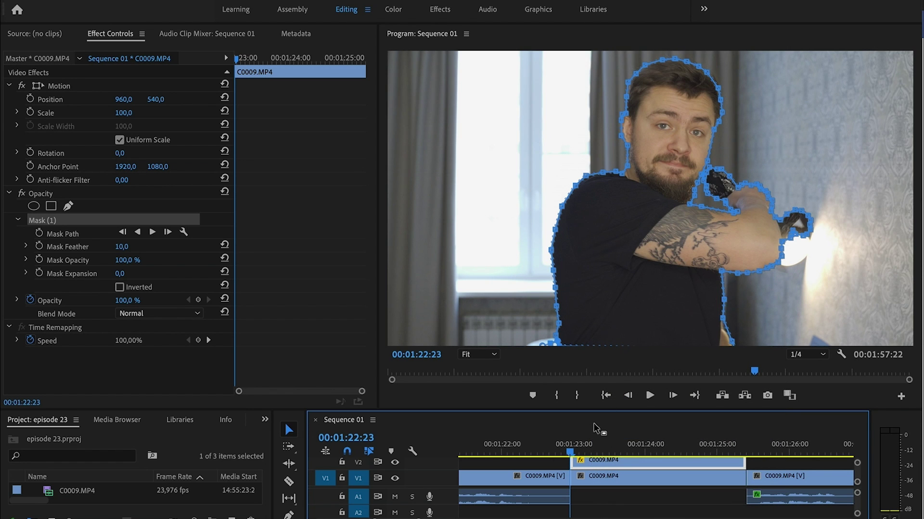
left_click(31, 113)
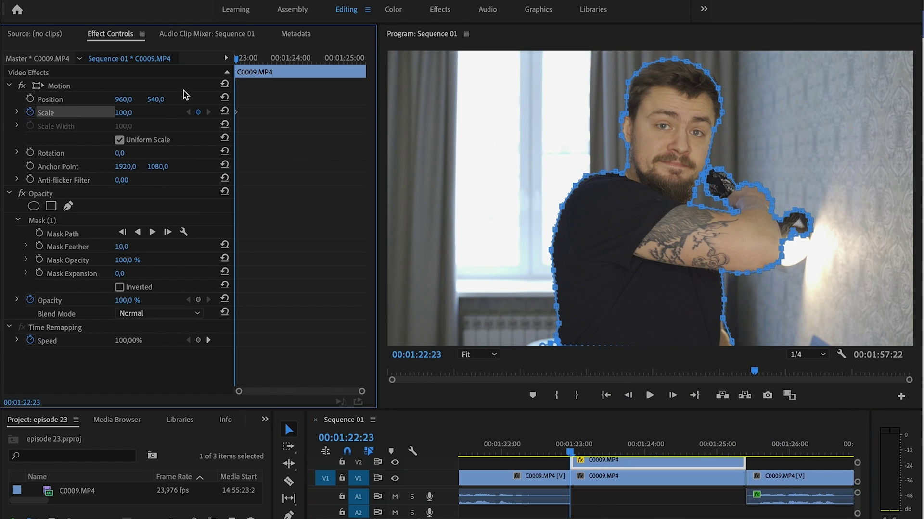
left_click_drag(302, 58, 321, 59)
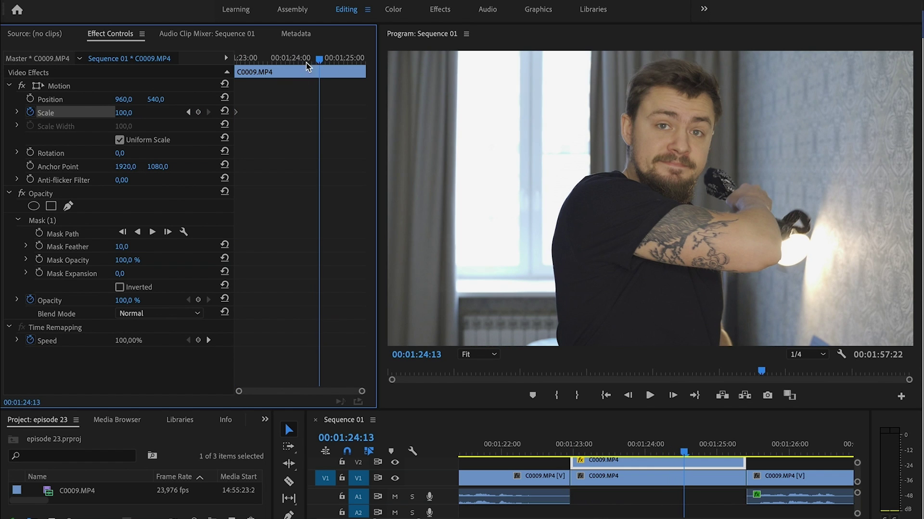
left_click(123, 112)
type("110")
key("Return")
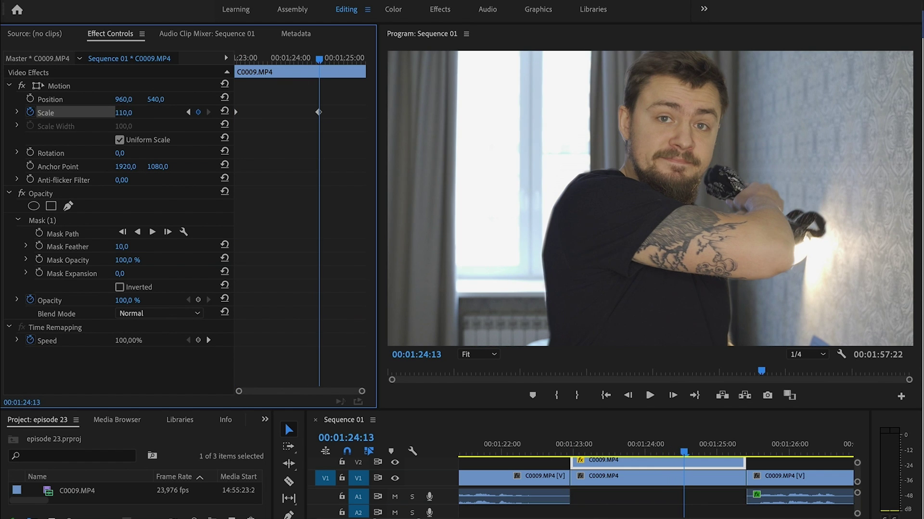
left_click(544, 453)
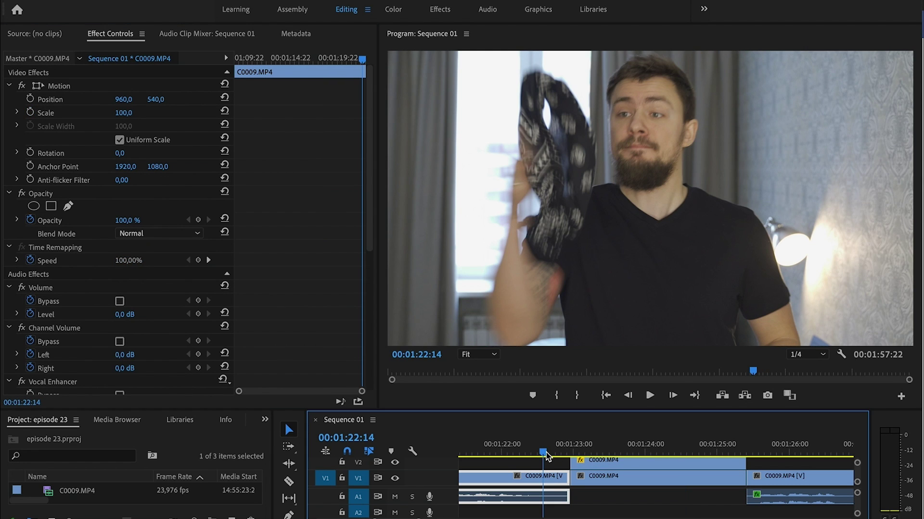
key("space")
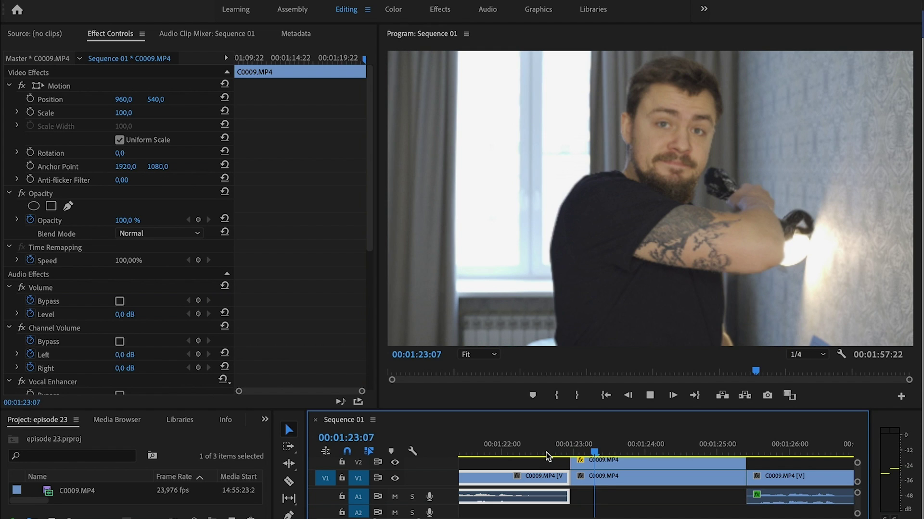
Desaturate the background clip on V1 to a saturation of 0 with Lumetri Color and return to 00:01:22:15
left_click_drag(546, 454, 593, 479)
left_click(594, 484)
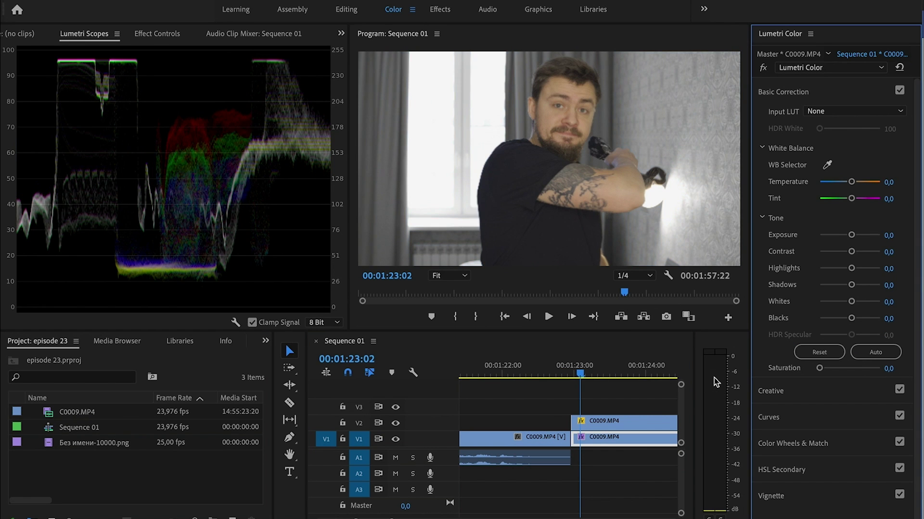
left_click(549, 373)
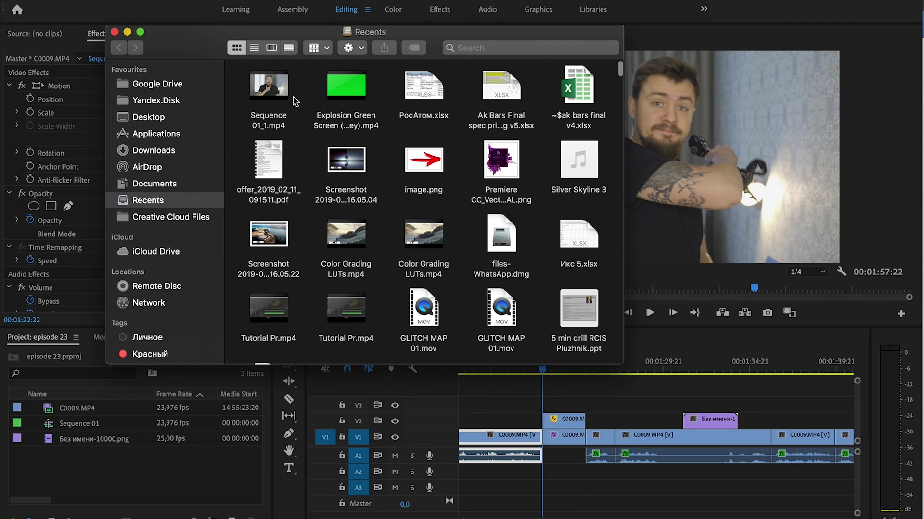
Import the Explosion Green Screen clip, trim it from 00:00:00:05 to 00:00:03:10, and place its video on V3 at 00:01:22:22
left_click_drag(347, 86, 121, 466)
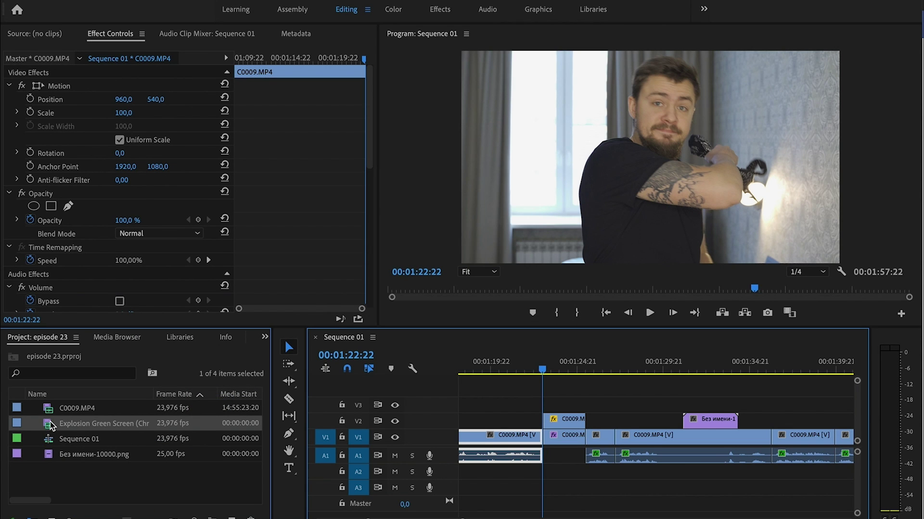
double_click(52, 425)
key("Left")
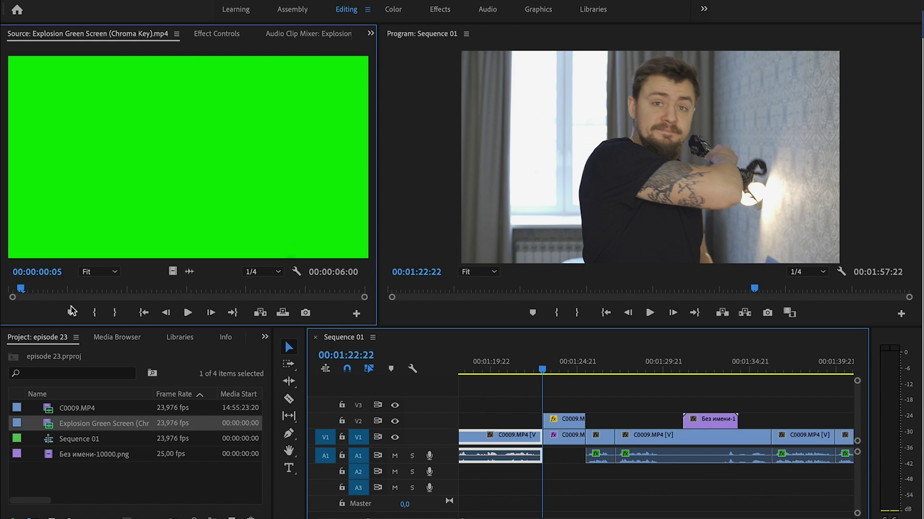
key("space")
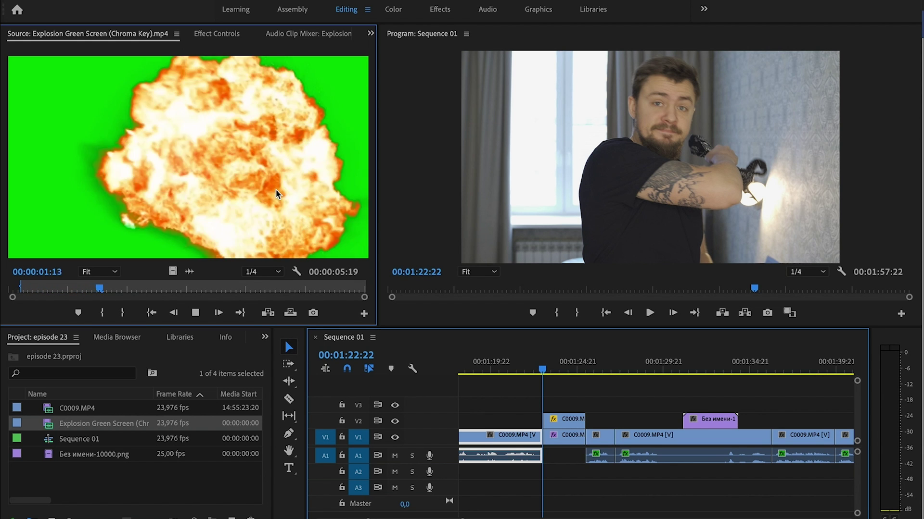
key("space")
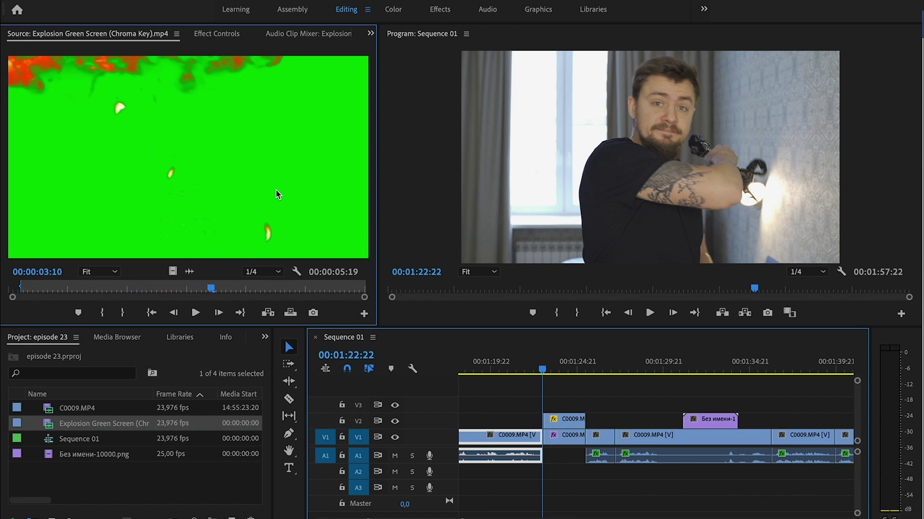
left_click(122, 313)
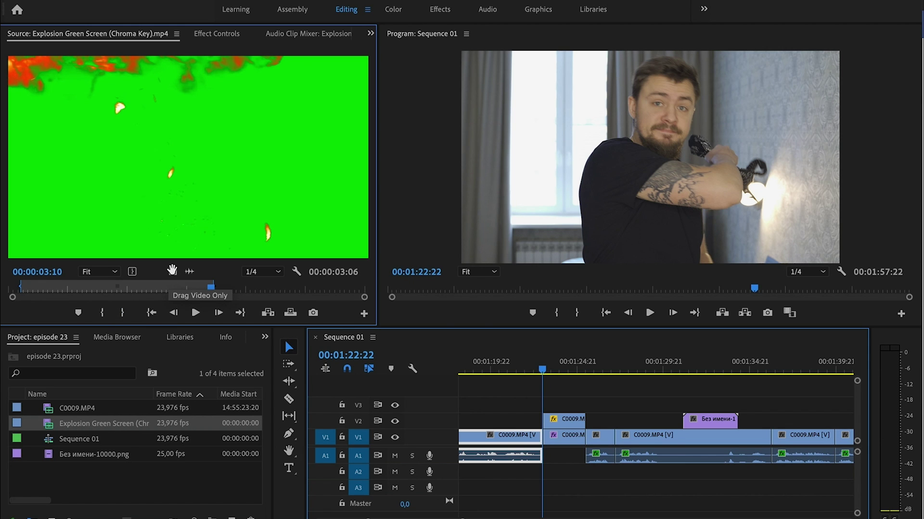
left_click_drag(244, 285, 546, 404)
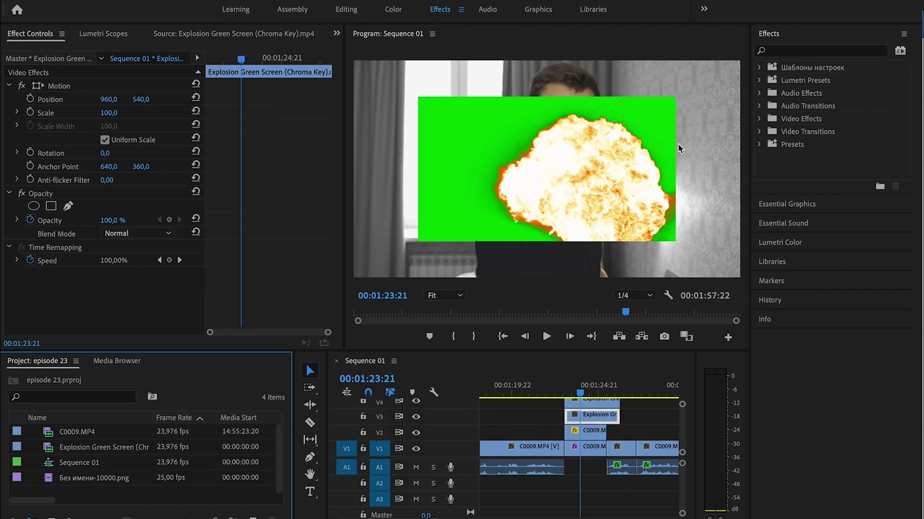
Apply the Ultra Key effect to the explosion clip on V3 and sample its green background as the key color
key("ctrl+s")
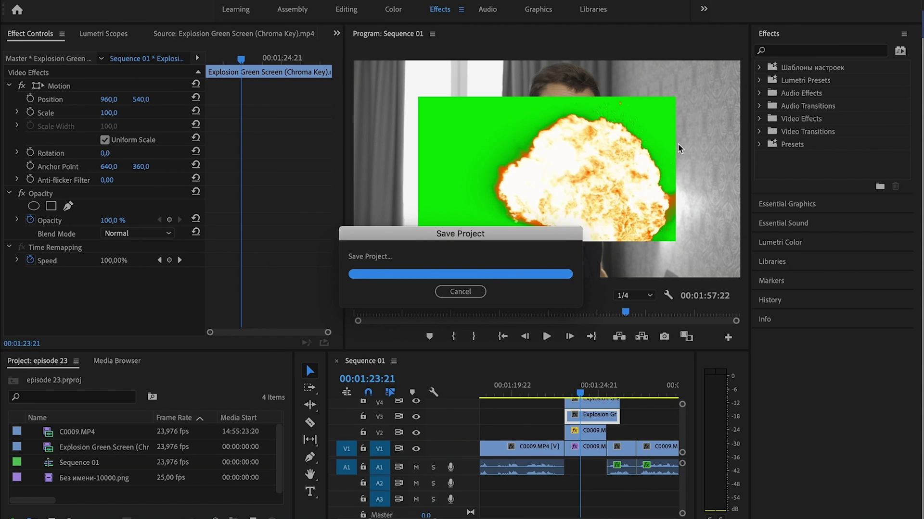
left_click(812, 53)
type("ultra")
left_click_drag(808, 143, 593, 415)
scroll(269, 240, "down", 3)
left_click(122, 261)
left_click(494, 146)
scroll(496, 425, "up", 1)
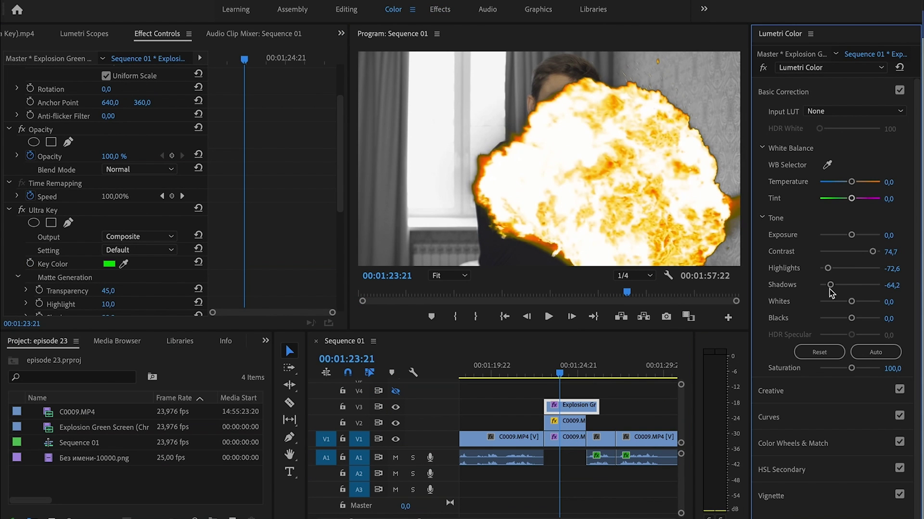
Arrange the explosion copies behind the man, moving the V3 copy to position 1513, 783
left_click_drag(565, 403, 565, 404)
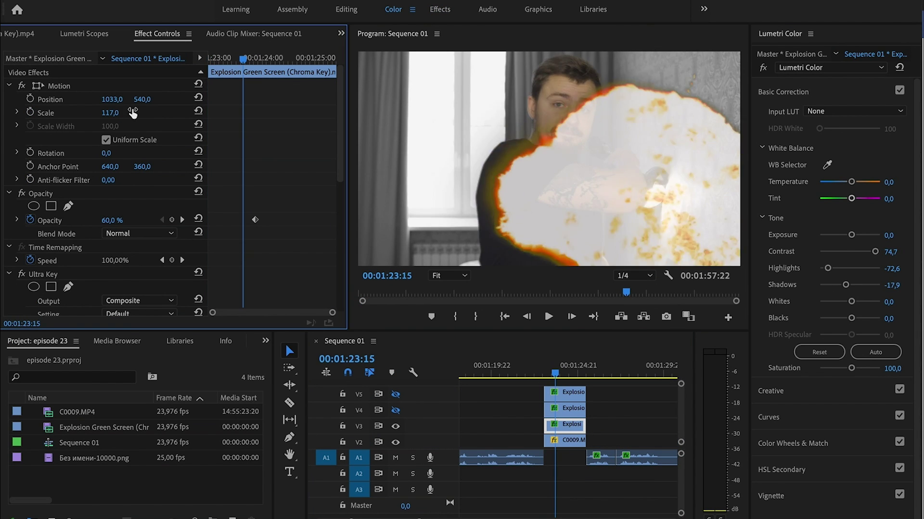
left_click_drag(109, 99, 152, 101)
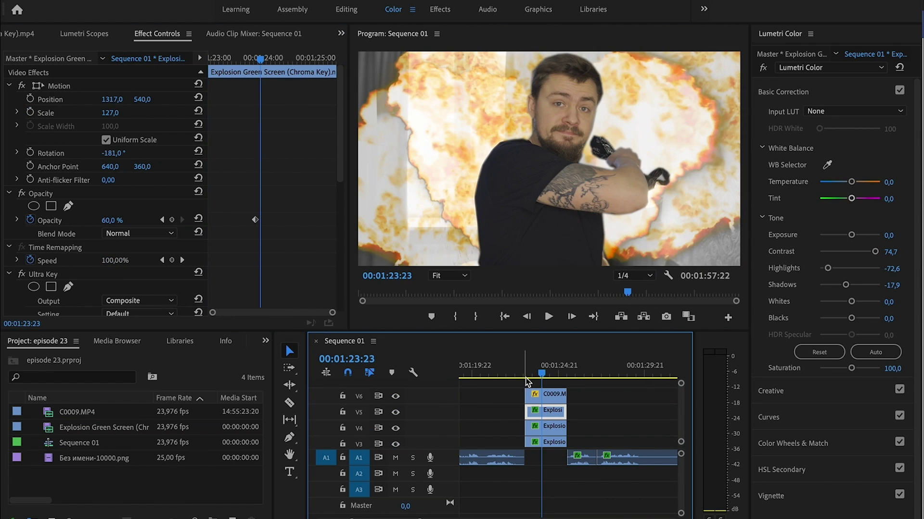
left_click_drag(143, 99, 154, 104)
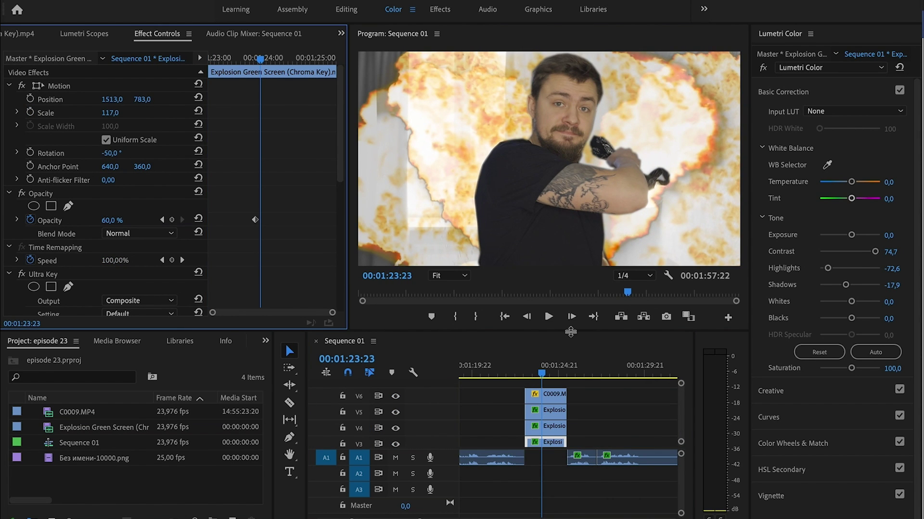
Play back the explosion composite from just before the freeze frame
left_click(514, 374)
key("Left")
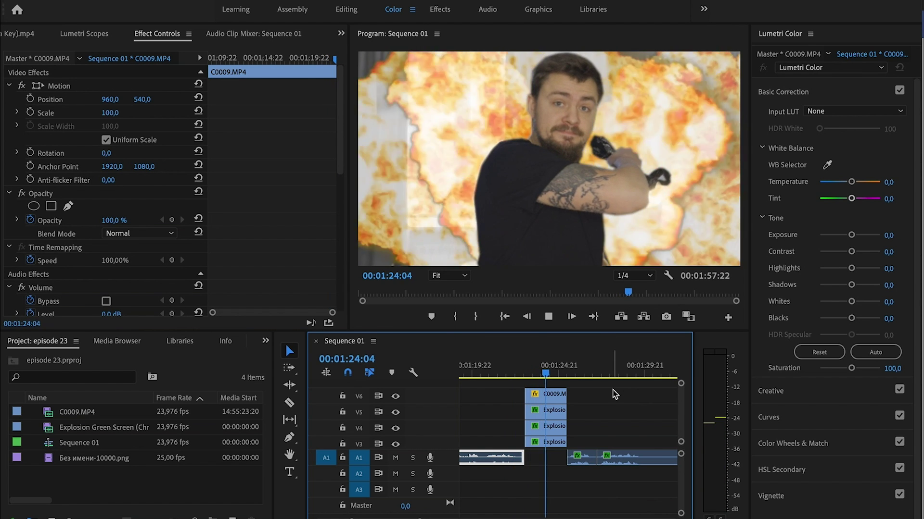
key("space")
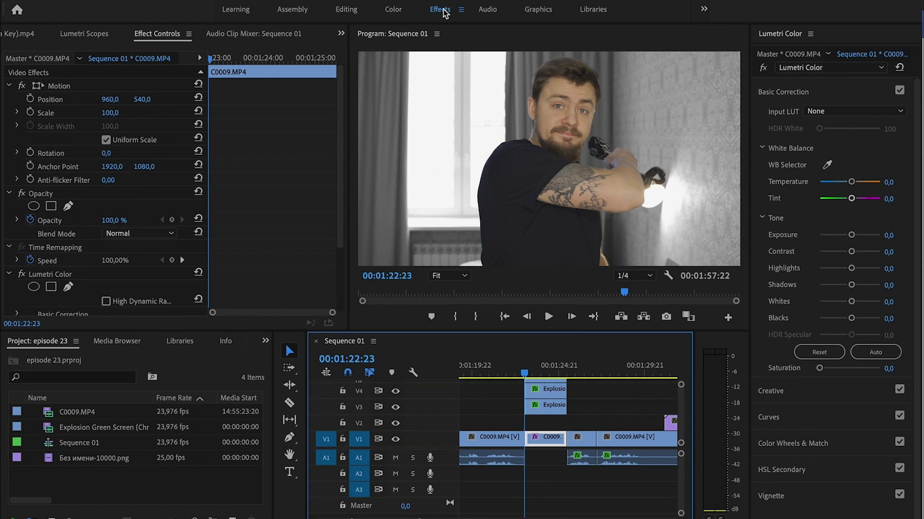
Find the Lumetri Color effect and apply a second instance of it to the background clip on V1
left_click(440, 10)
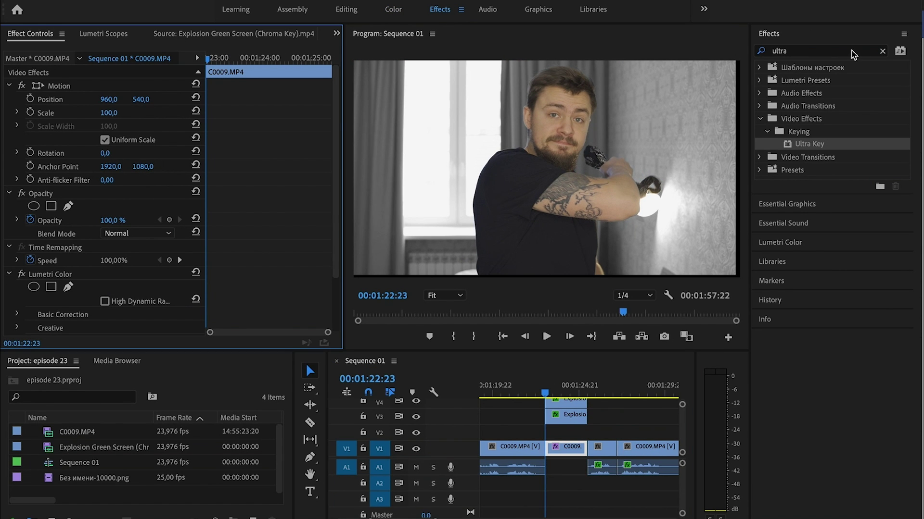
left_click(882, 51)
left_click(841, 51)
type("lumetri colo")
left_click_drag(816, 144, 565, 455)
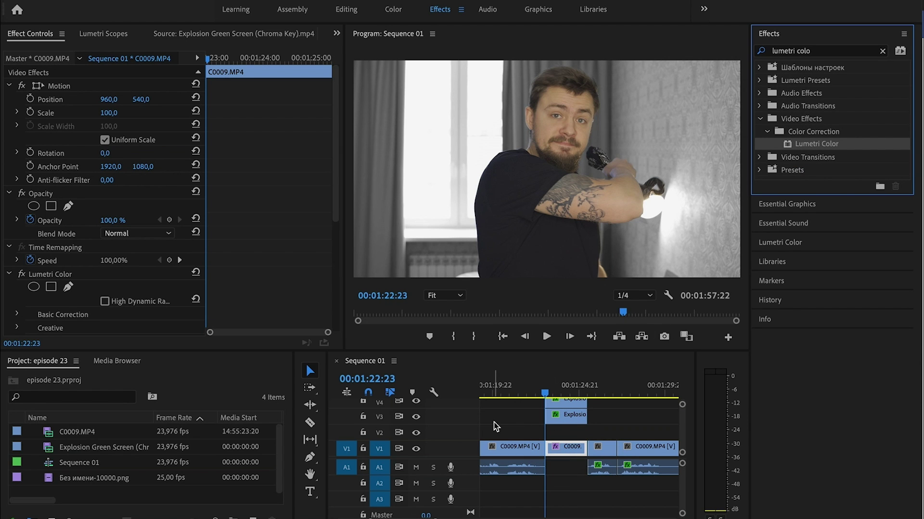
Turn on keyframing for Tint in the second Lumetri Color effect's Basic Correction at 00:01:22:23
scroll(252, 229, "down", 5)
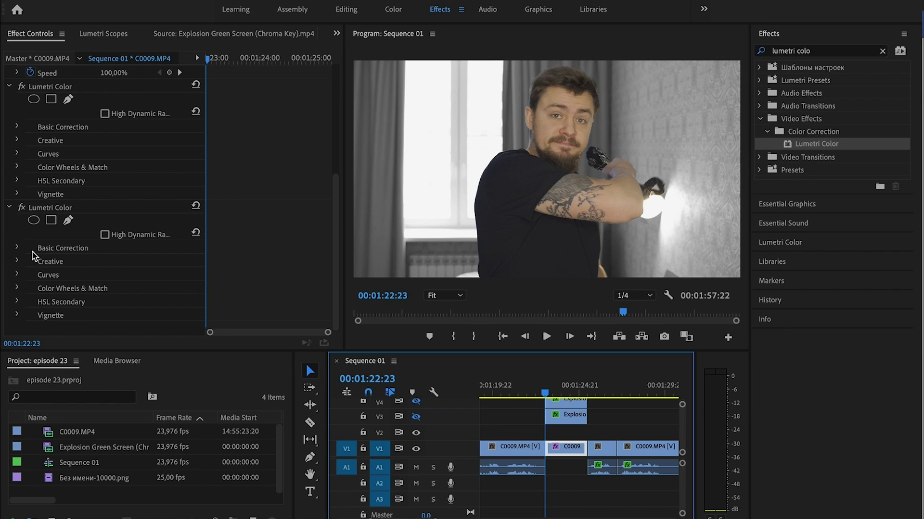
left_click(18, 248)
scroll(233, 253, "down", 4)
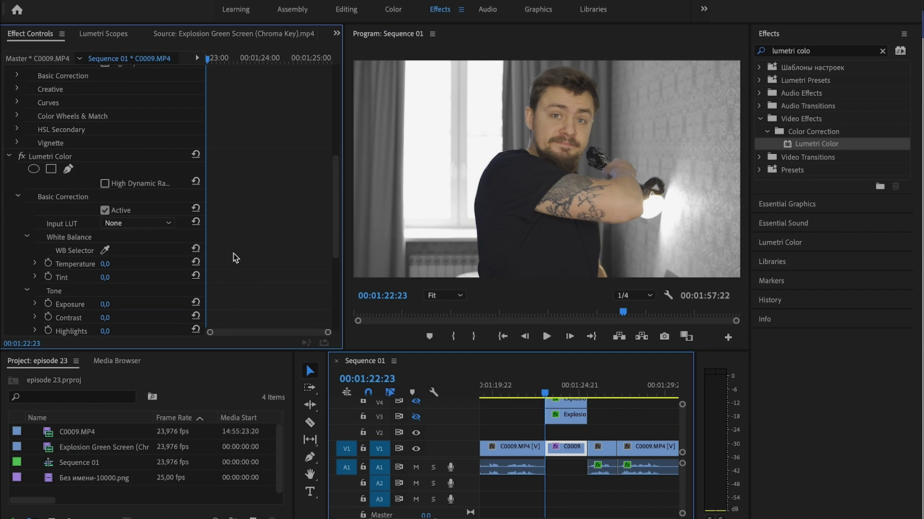
scroll(233, 253, "down", 1)
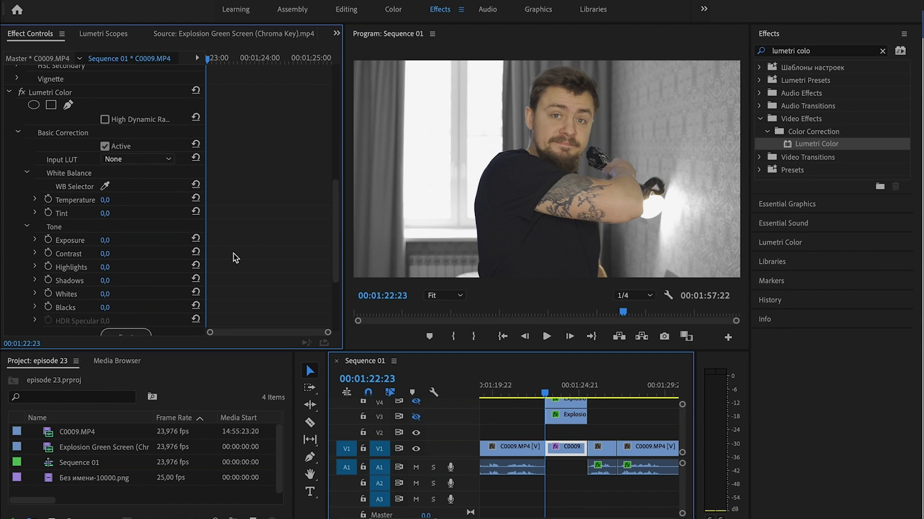
left_click(48, 213)
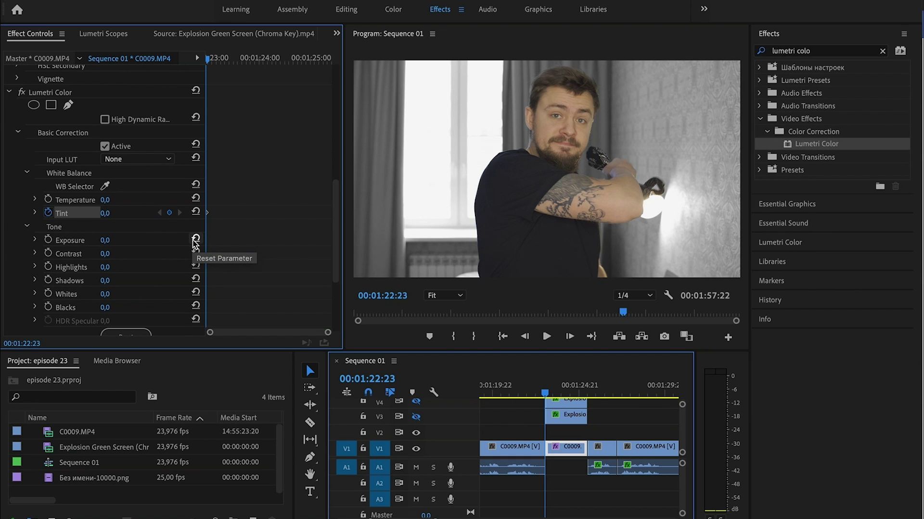
Set Tint in the second Lumetri Color effect to 46 at 00:01:22:23 and drag it below zero two frames further on
left_click_drag(105, 213, 127, 213)
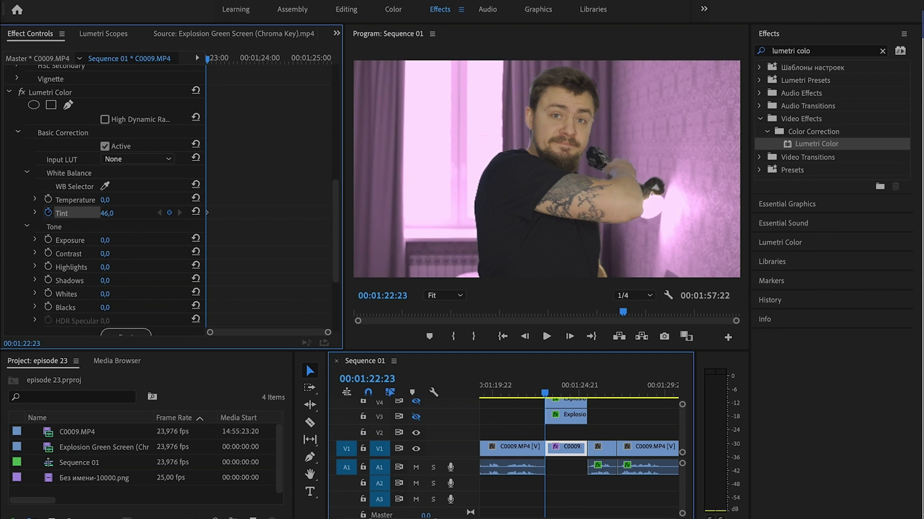
key("Right")
key("Right")
left_click_drag(118, 215, 87, 214)
Move on through the background clip, select the Tint keyframes at the freeze start, and play back the colour flicker
key("Right")
key("Right")
key("Right")
key("Right")
key("Right")
key("Right")
key("Right")
key("Right")
key("Right")
key("Right")
key("Right")
key("Right")
left_click_drag(207, 205, 266, 211)
key("space")
key("space")
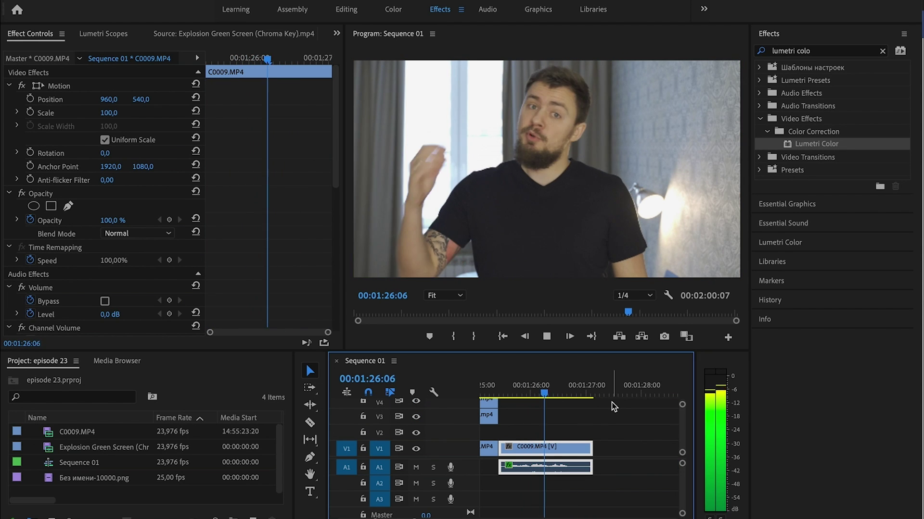
Add a frame hold to the clip at the thumbs-up pose at 00:01:26:19
key("space")
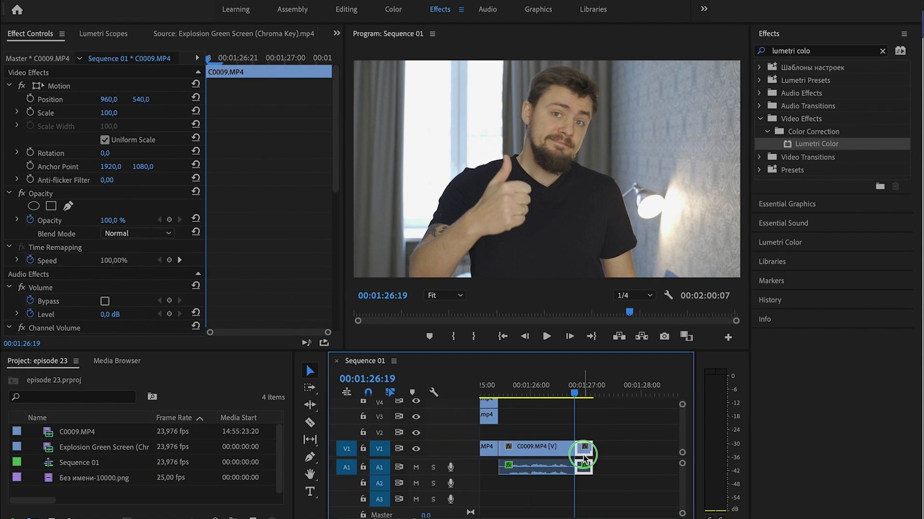
right_click(583, 459)
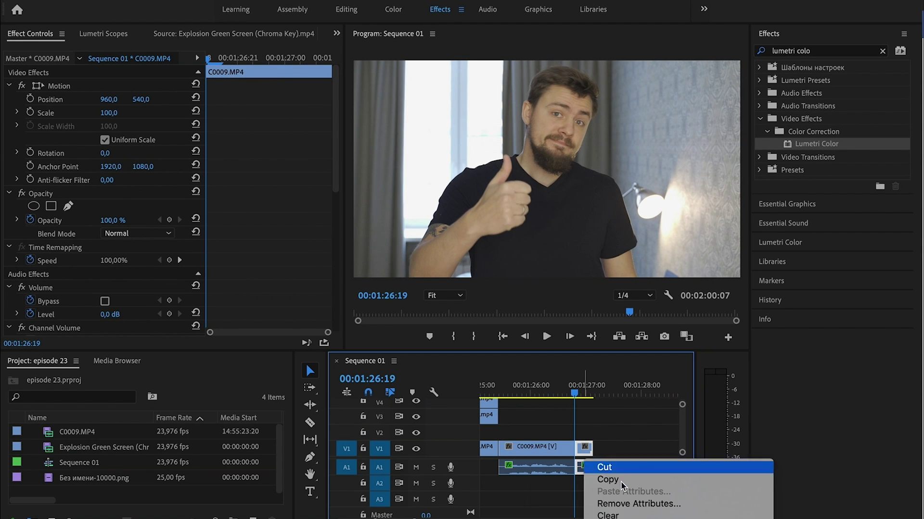
scroll(622, 487, "down", 10)
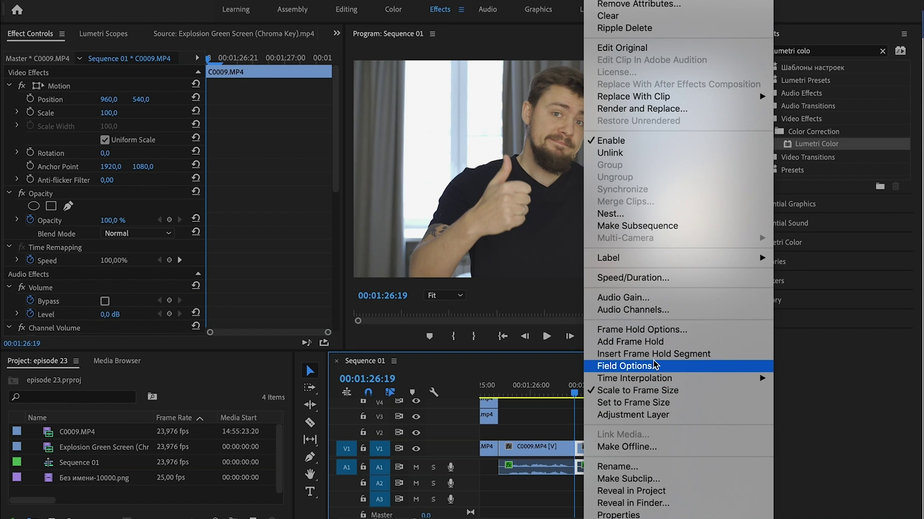
left_click(658, 343)
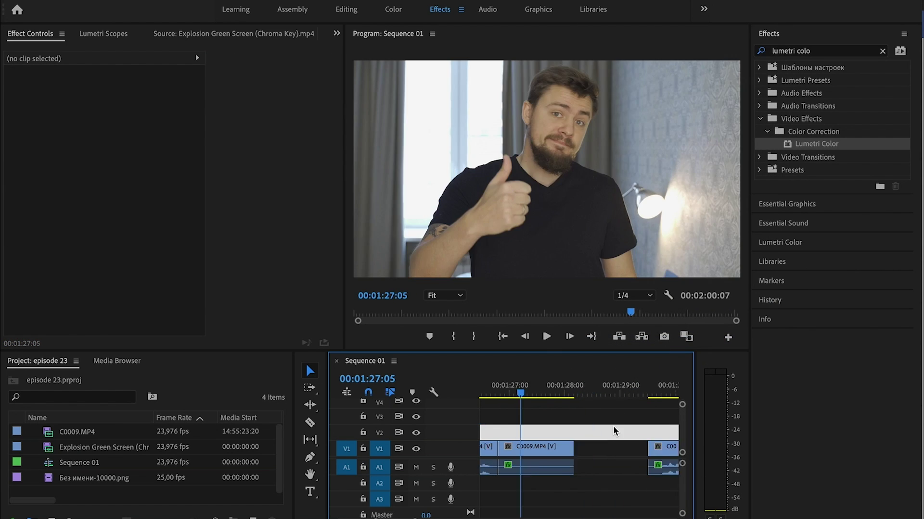
Unlink and delete the held clip's audio, and duplicate the frozen video onto V2
right_click(607, 450)
left_click(634, 152)
key("Delete")
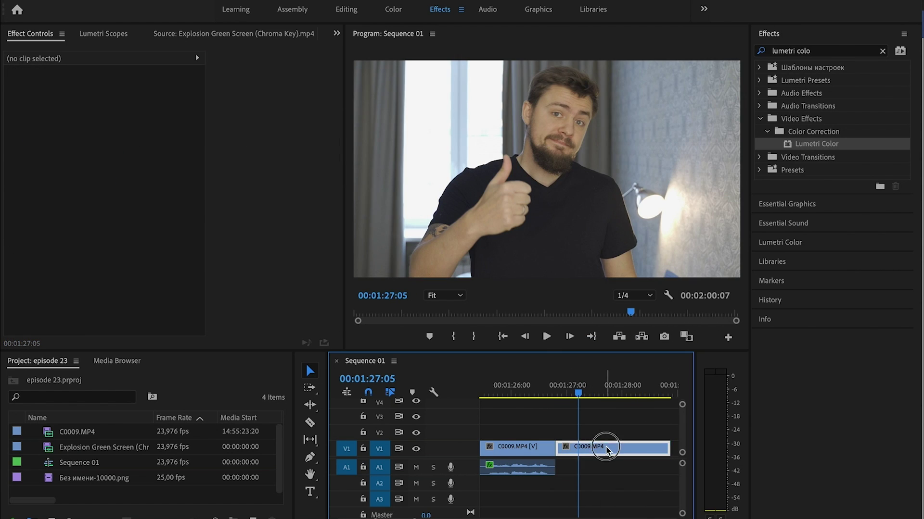
left_click_drag(606, 450, 606, 436)
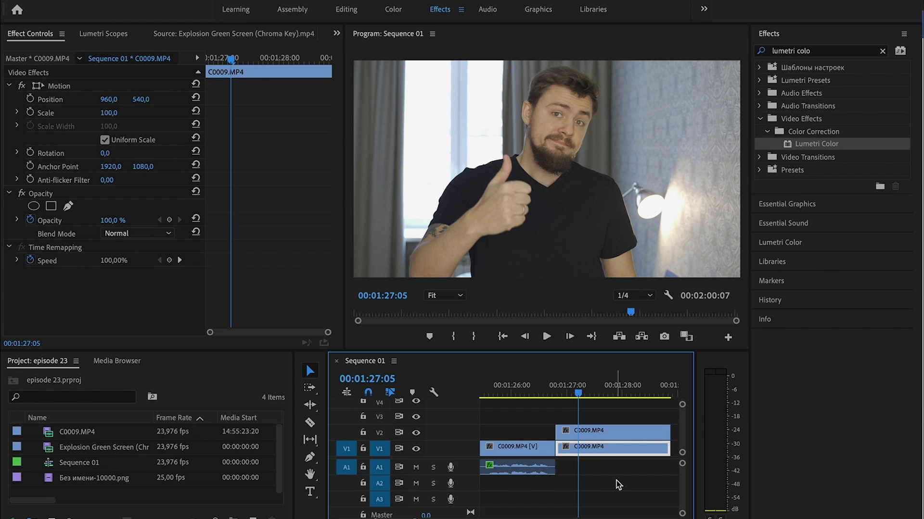
Draw a closed pen mask around the man in the Opacity effect of the V2 clip
left_click(612, 432)
left_click(67, 205)
left_click(469, 278)
left_click(467, 255)
left_click(517, 153)
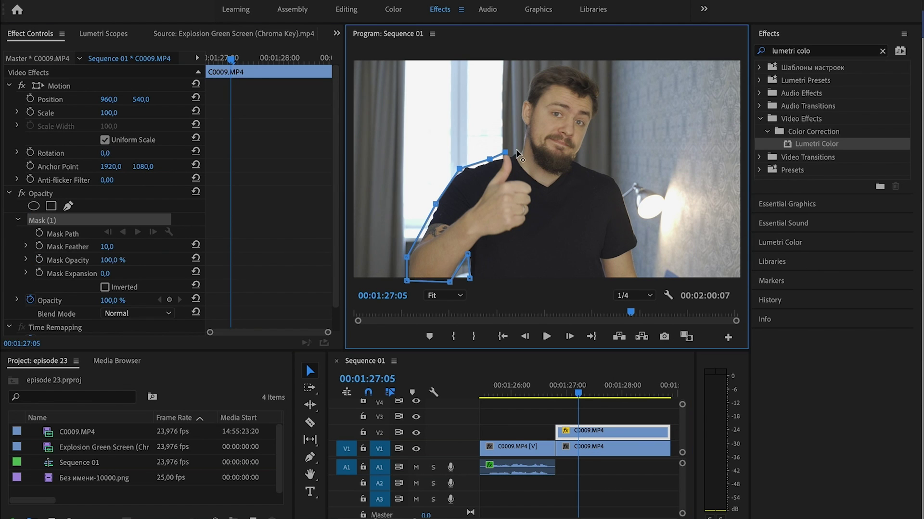
left_click(523, 151)
left_click(524, 128)
left_click(520, 117)
left_click(563, 65)
left_click(593, 171)
left_click(627, 246)
left_click(636, 278)
left_click(469, 278)
Add a frame hold to the masked V2 clip at 00:01:26:19
left_click_drag(578, 393, 555, 395)
right_click(571, 436)
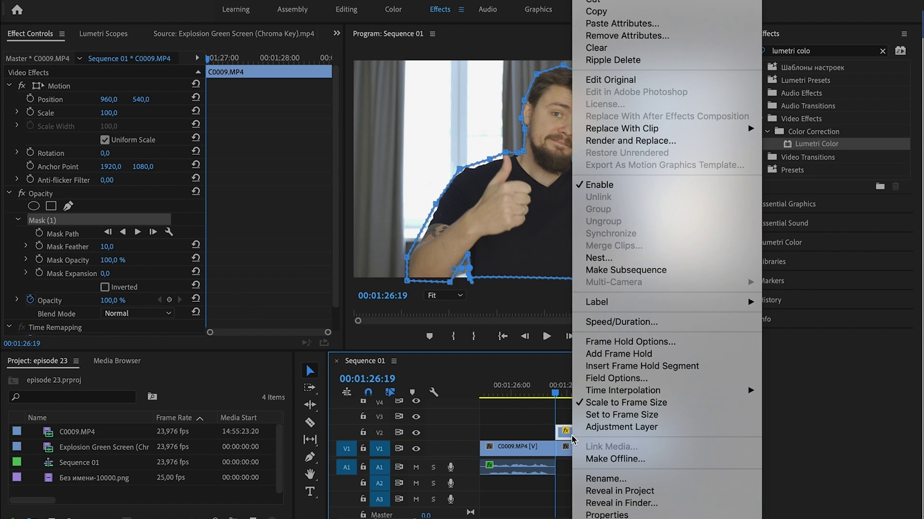
left_click(620, 355)
Keyframe the masked clip's Position from 960, 540 at 00:01:26:19 to 663, 540 at 00:01:28:01, and raise the background's Fast Blur blurriness
left_click(31, 99)
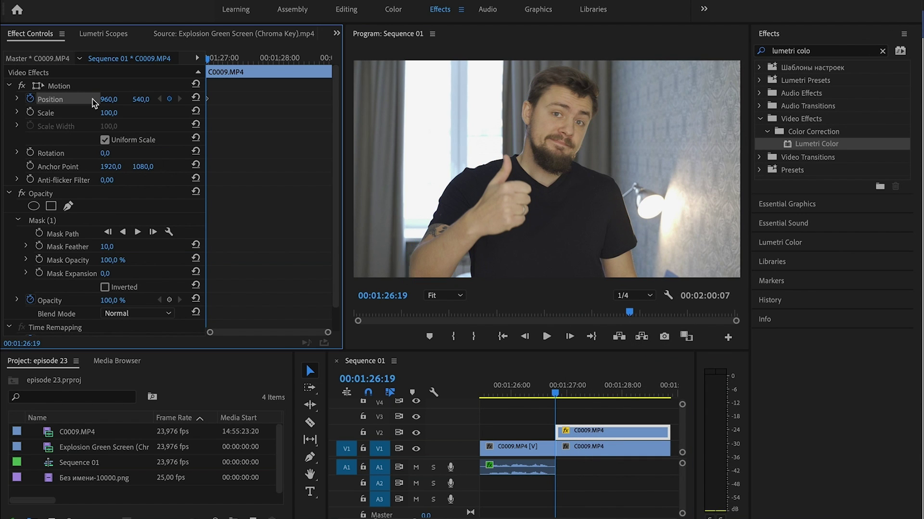
left_click(281, 58)
left_click_drag(111, 99, 59, 99)
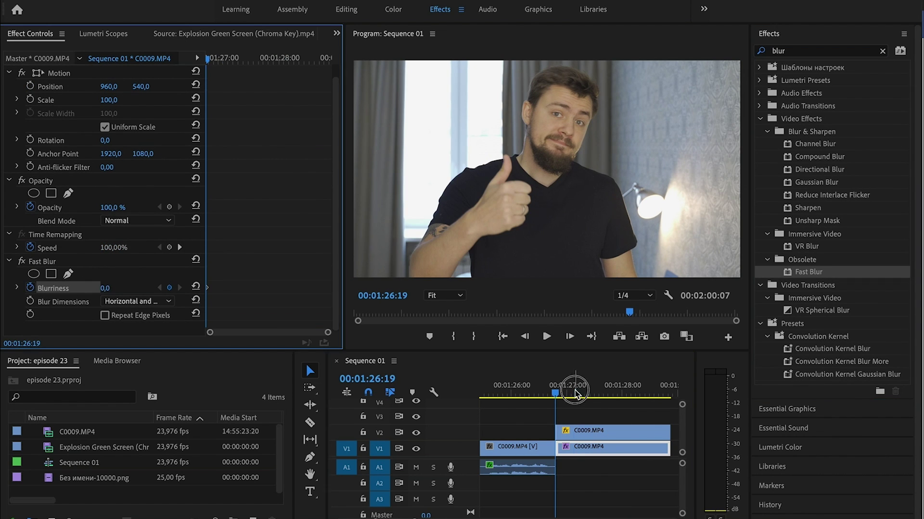
left_click_drag(109, 288, 159, 288)
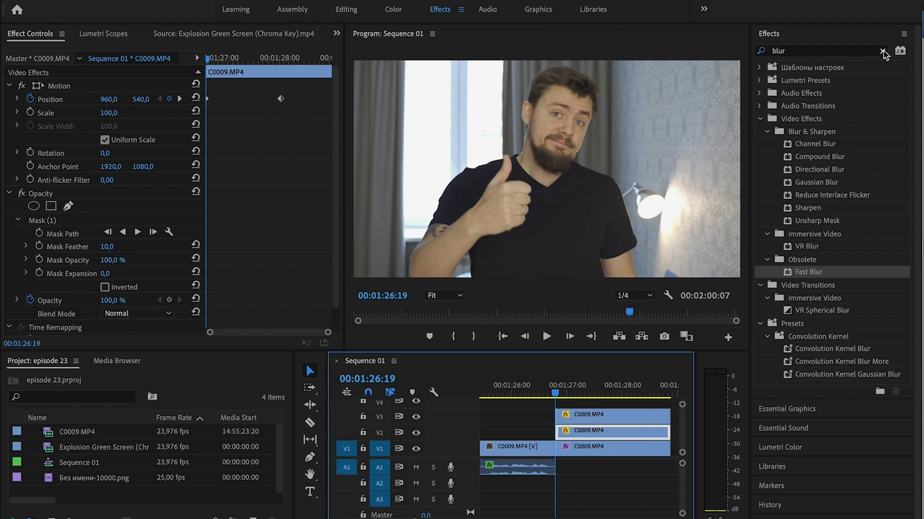
Find the Drop Shadow effect and apply it to the masked clip on V2
left_click(882, 51)
type("shadow")
left_click(882, 51)
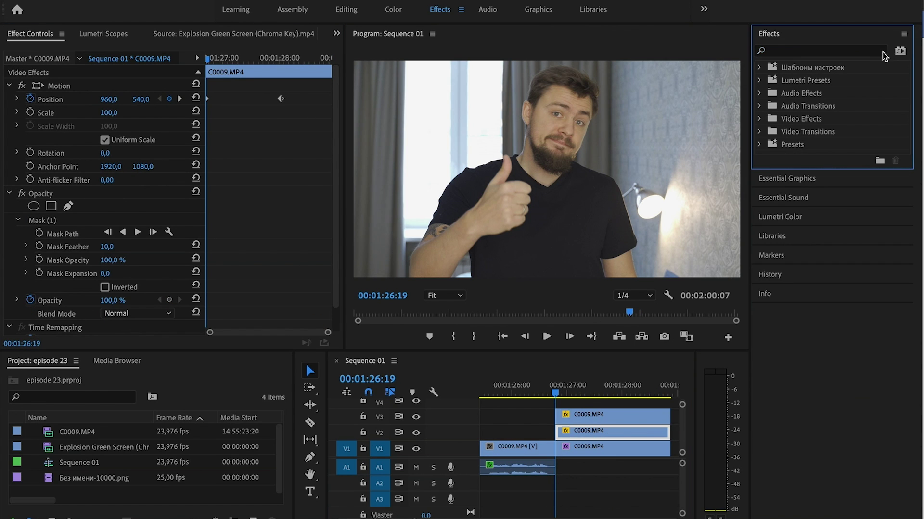
left_click(853, 53)
type("shadow")
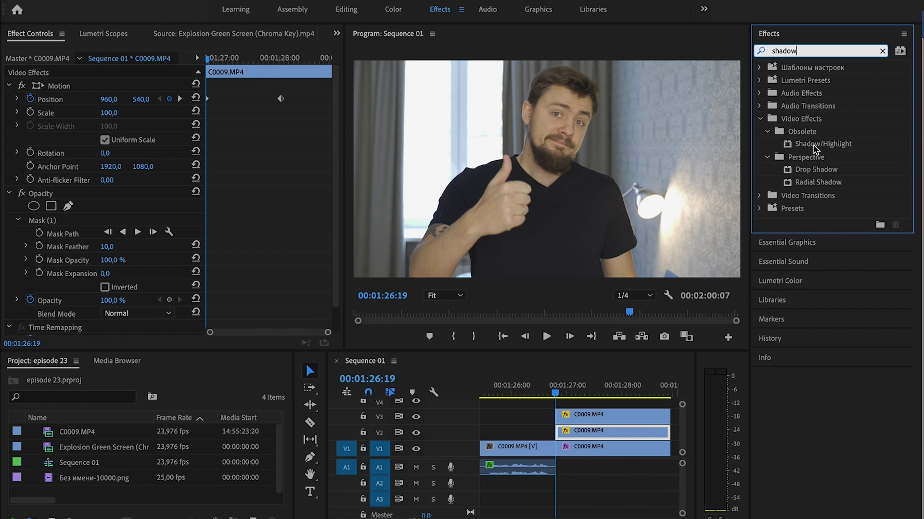
left_click_drag(810, 172, 585, 432)
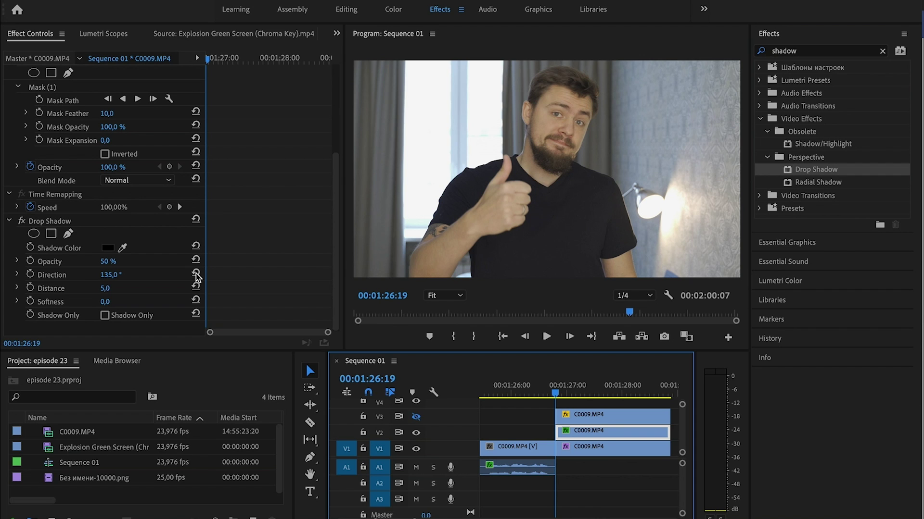
Set the V2 clip's Drop Shadow to white, 100% opacity and softness 98, with Shadow Only enabled
left_click(107, 249)
left_click(595, 107)
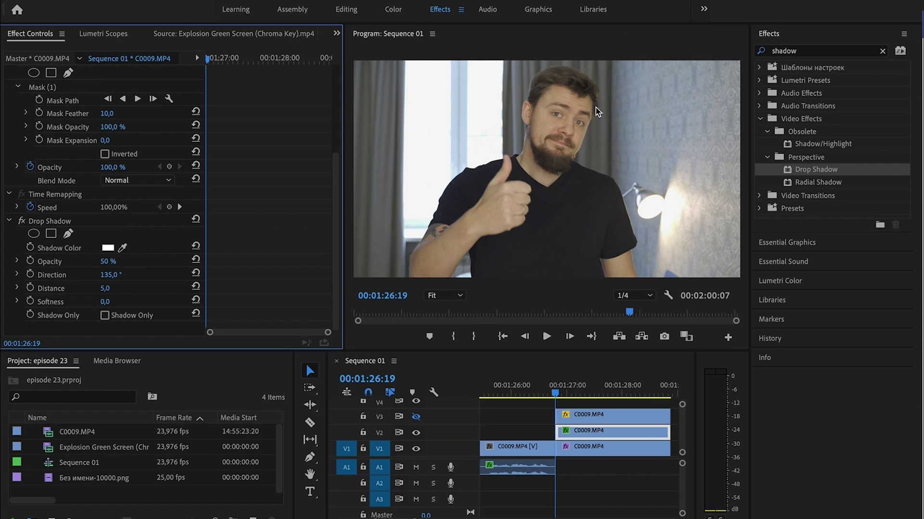
scroll(96, 216, "up", 5)
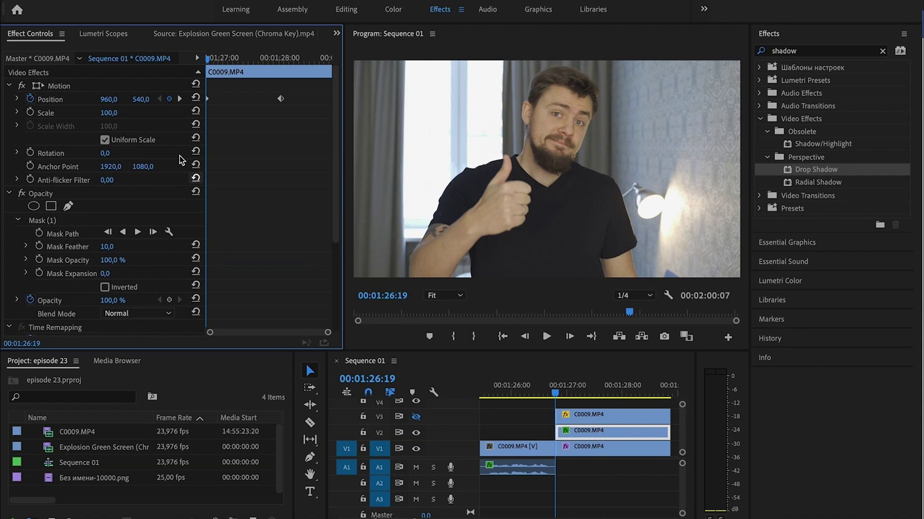
scroll(96, 217, "down", 5)
left_click_drag(107, 262, 131, 262)
left_click(105, 315)
left_click_drag(106, 302, 120, 301)
Show the V3 track again and try out the white shadow's direction on the V2 clip in the composite
left_click(416, 417)
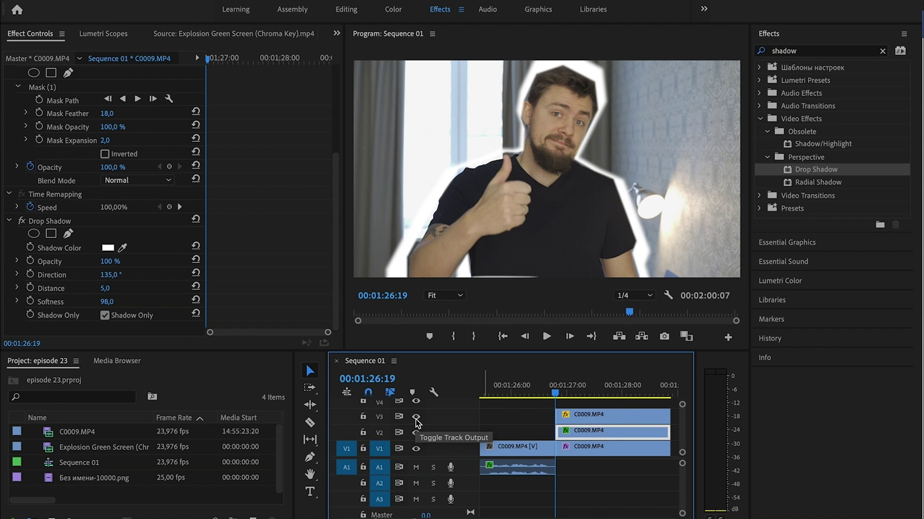
left_click_drag(110, 275, 187, 268)
left_click(543, 392)
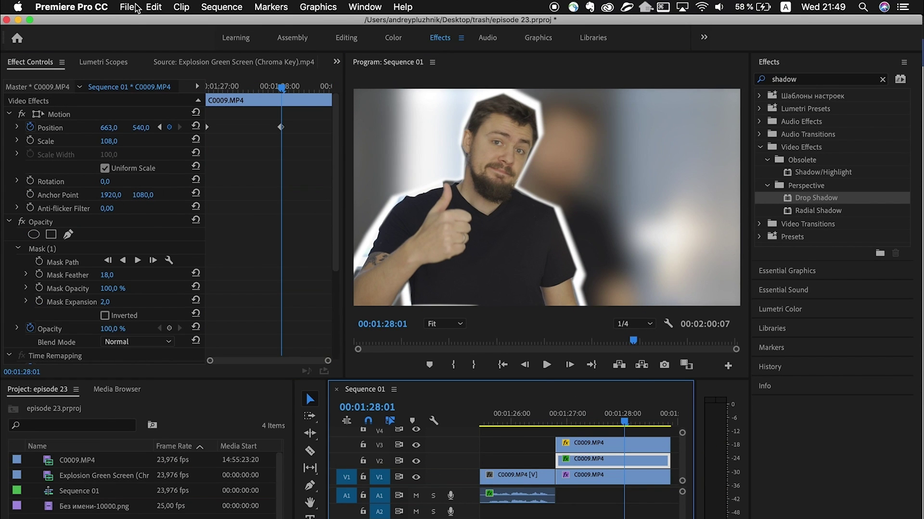
Create a new legacy title named "all good"
left_click(136, 6)
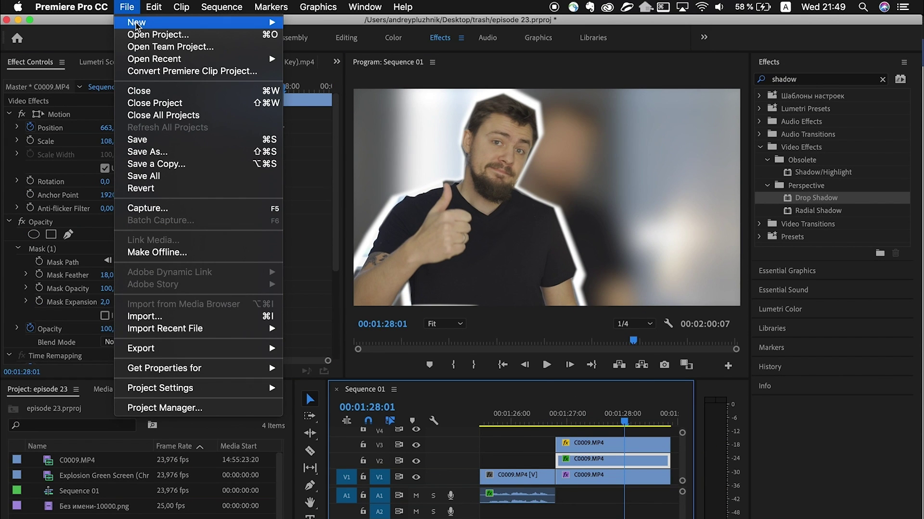
mouse_move(137, 25)
left_click(340, 153)
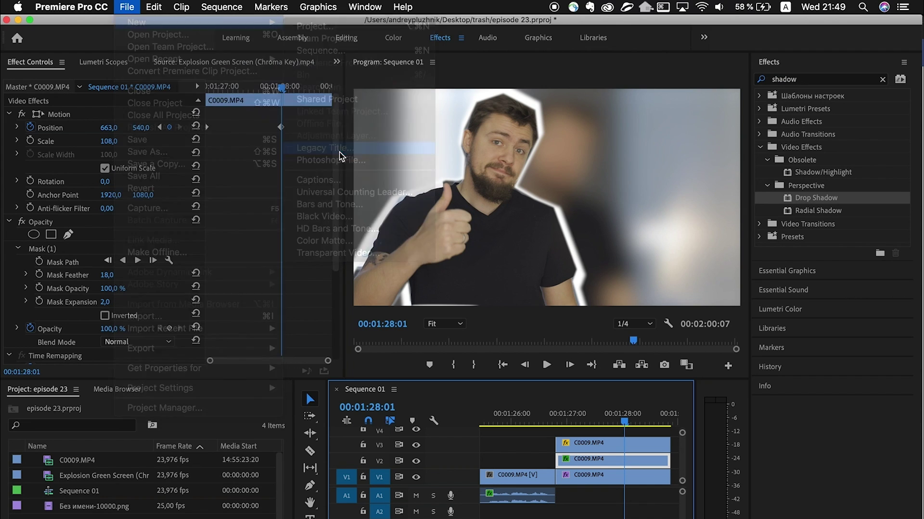
type("all good")
key("Return")
Add the text "All GOOD!" beside the man's head in Gotham Regular at size 140, and play back the result
left_click(355, 202)
type("all go")
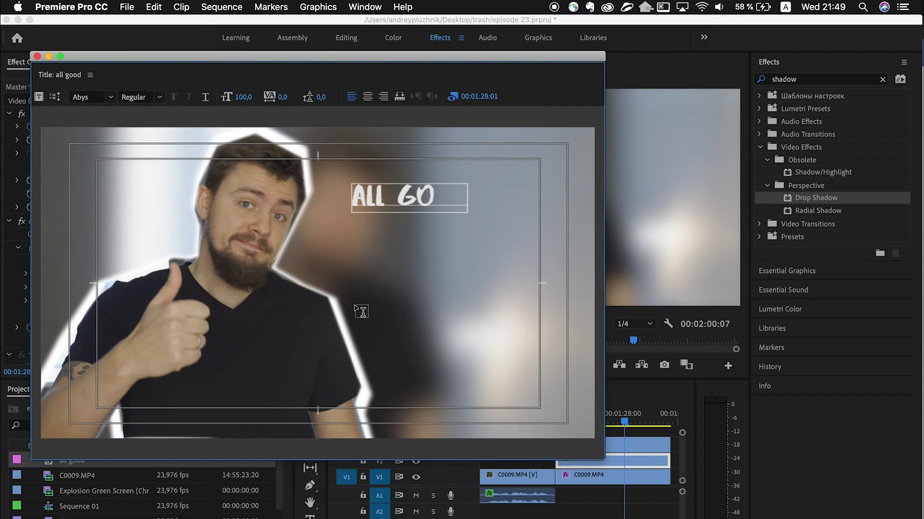
type("od!")
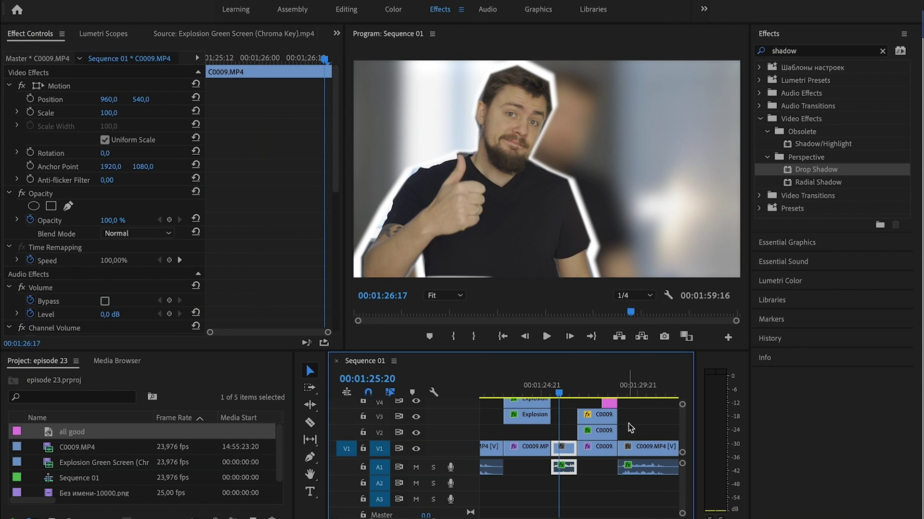
key("space")
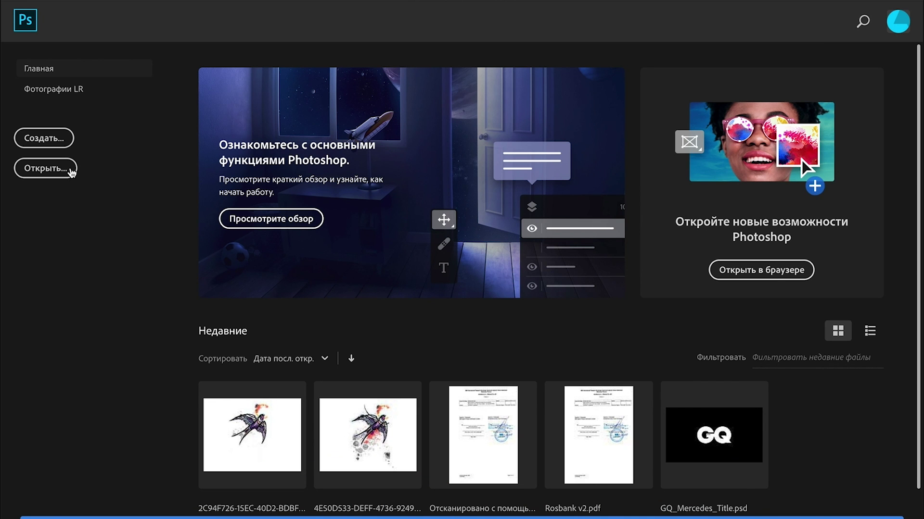
Switch to Photoshop, create a 1920 x 1080 px document at 144 ppi, and create a video timeline for it
left_click(66, 139)
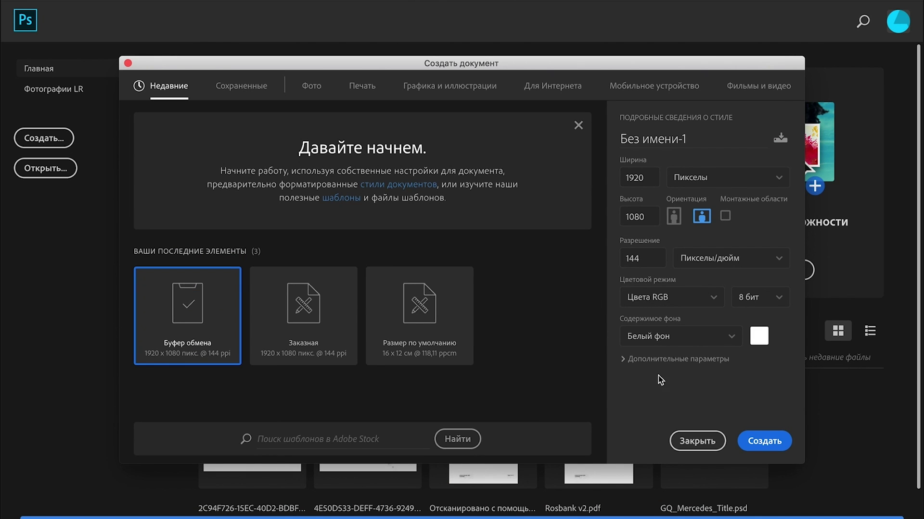
left_click(758, 443)
left_click(564, 7)
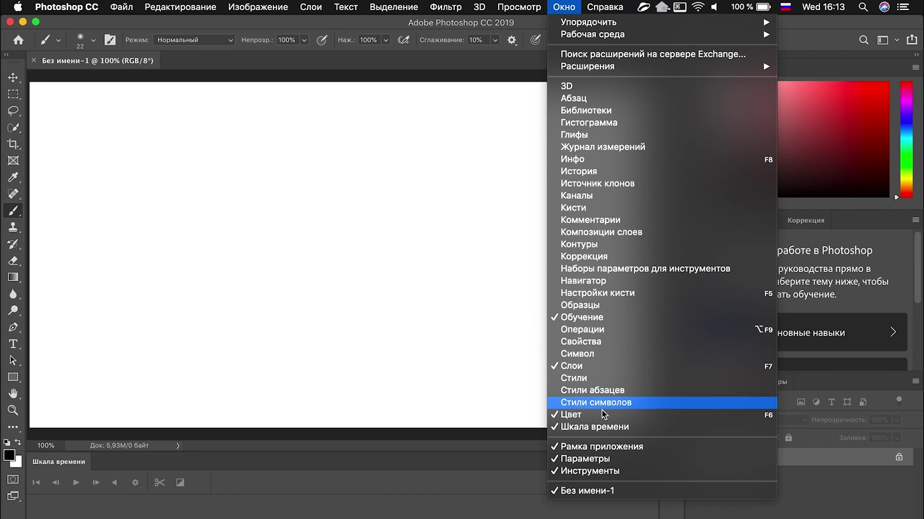
left_click(596, 427)
left_click(564, 6)
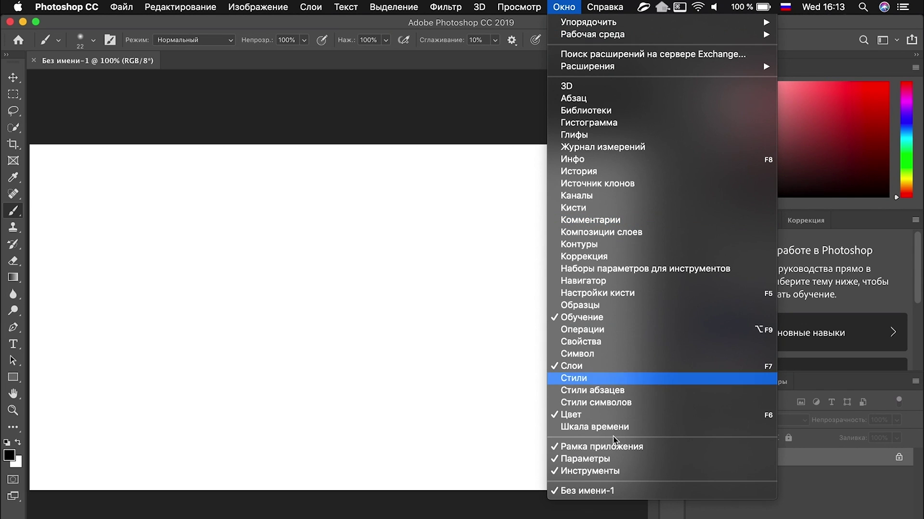
left_click(597, 427)
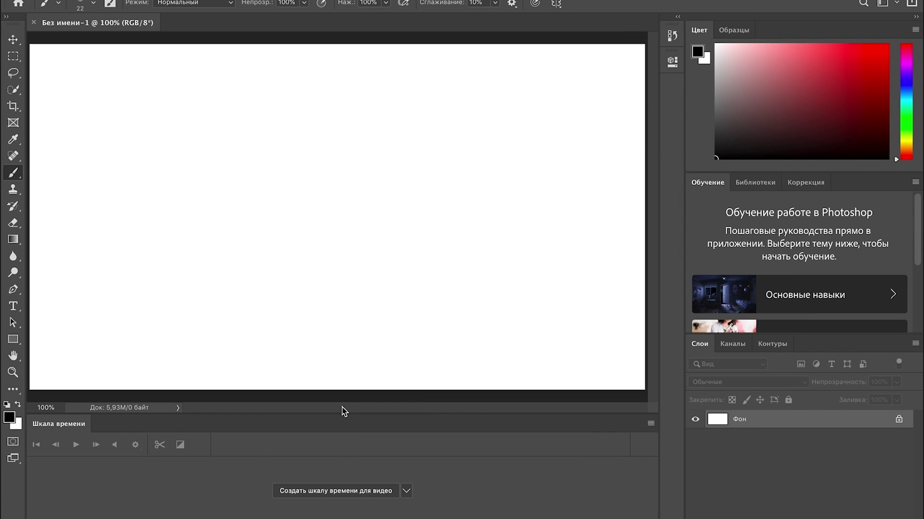
left_click(324, 490)
Add the video file Sequence 01_1.mp4 from Downloads to the timeline
left_click(197, 470)
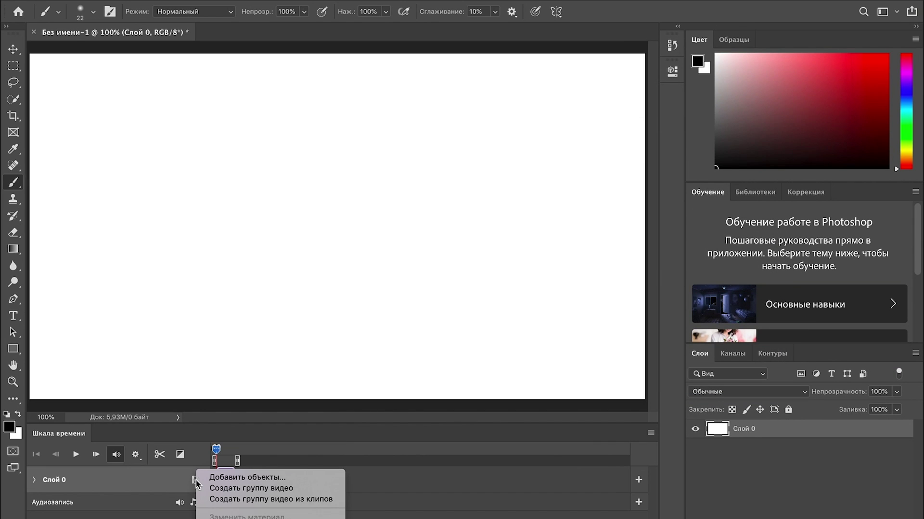
left_click(220, 480)
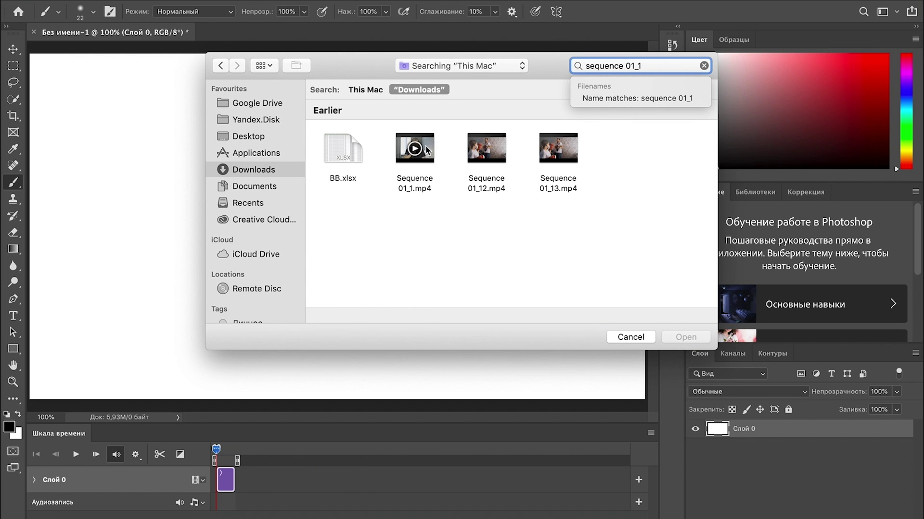
left_click(427, 149)
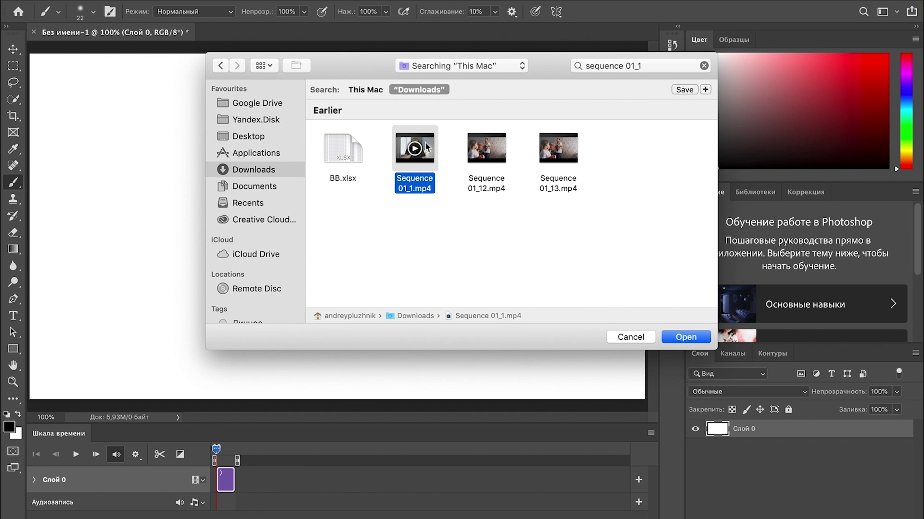
double_click(426, 149)
Create two blank video layers above the Sequence 01_1 footage
left_click(311, 5)
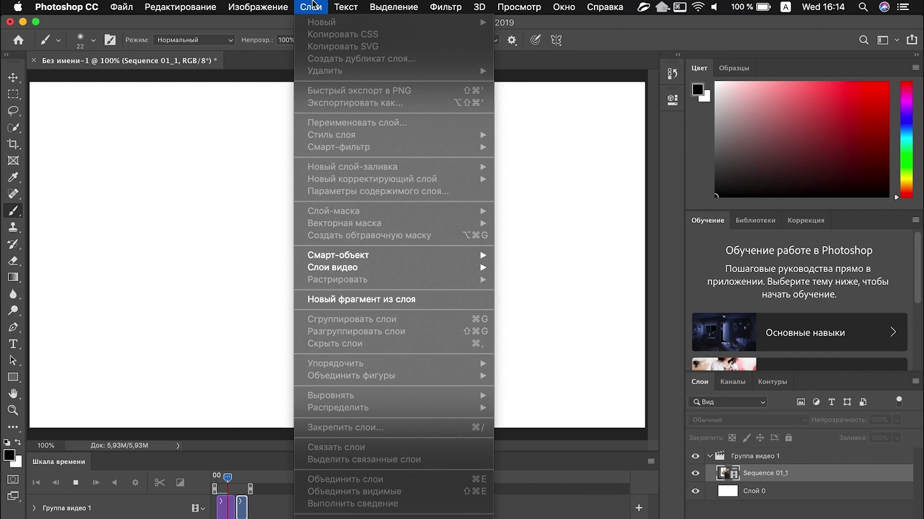
mouse_move(386, 270)
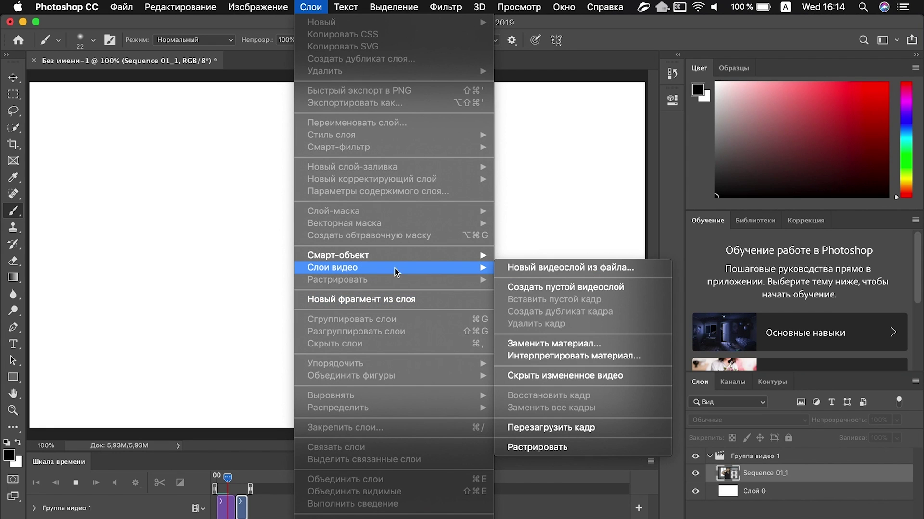
left_click(581, 288)
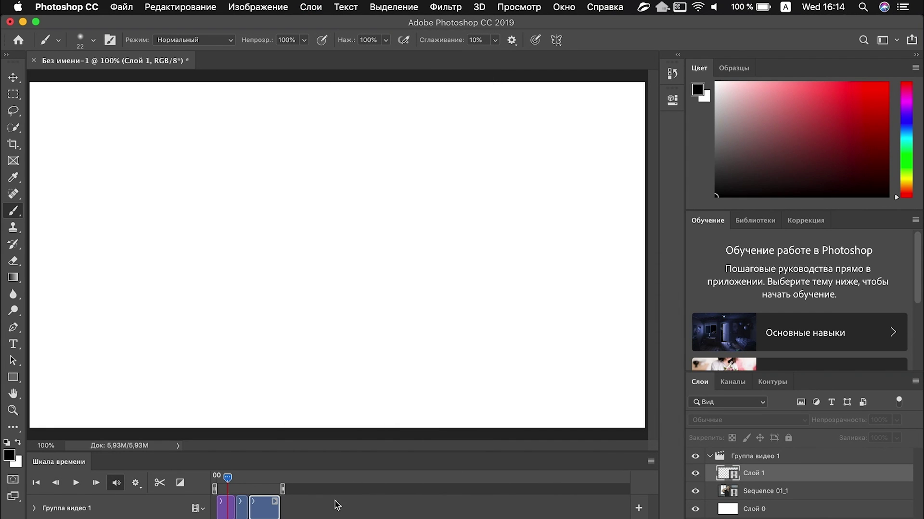
left_click(312, 6)
mouse_move(385, 270)
left_click(580, 287)
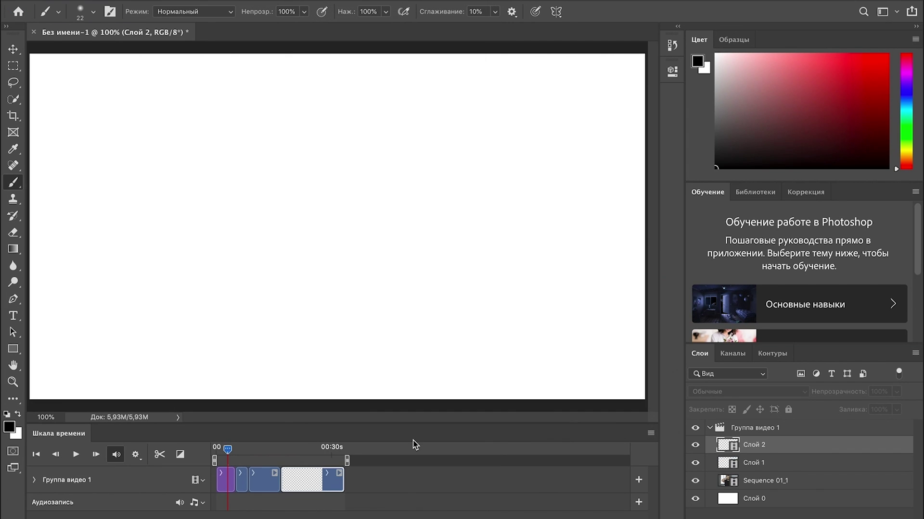
Create additional video groups on the timeline for the separate layers
left_click(202, 480)
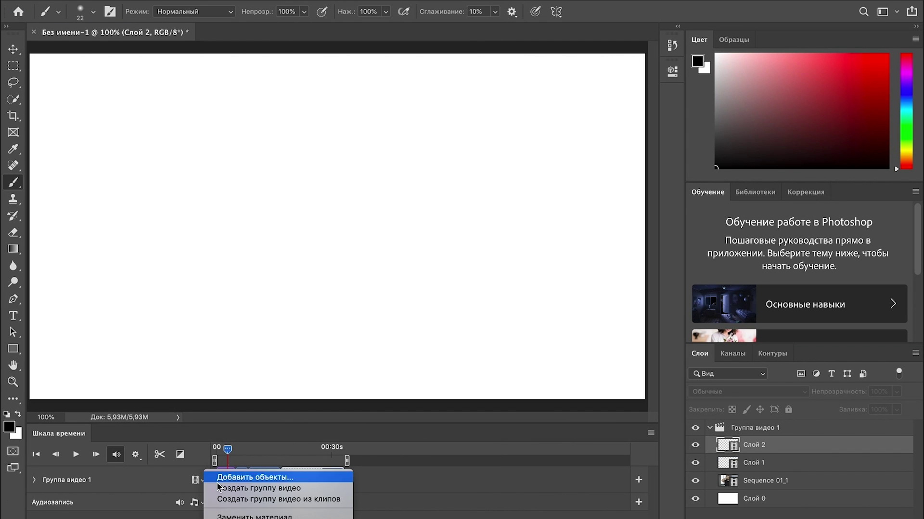
left_click(261, 489)
left_click(202, 480)
left_click(261, 488)
Place Sequence 01_1, Слой 1 and Слой 2 in separate video groups from the timeline's start, trimming all clips to the footage's length
left_click_drag(308, 513, 222, 507)
left_click_drag(264, 481, 228, 497)
scroll(234, 497, "up", 1)
left_click_drag(270, 480, 223, 480)
left_click_drag(280, 481, 228, 485)
scroll(274, 506, "down", 3)
scroll(274, 505, "up", 1)
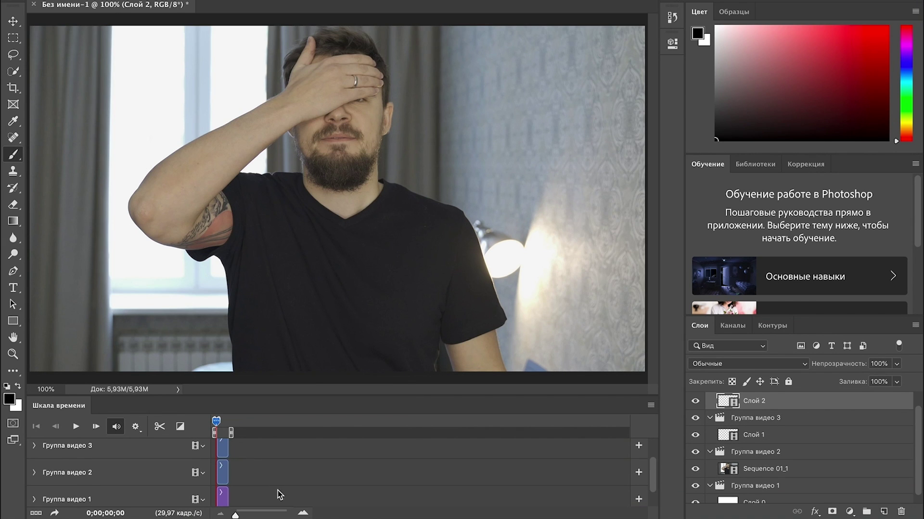
left_click(302, 513)
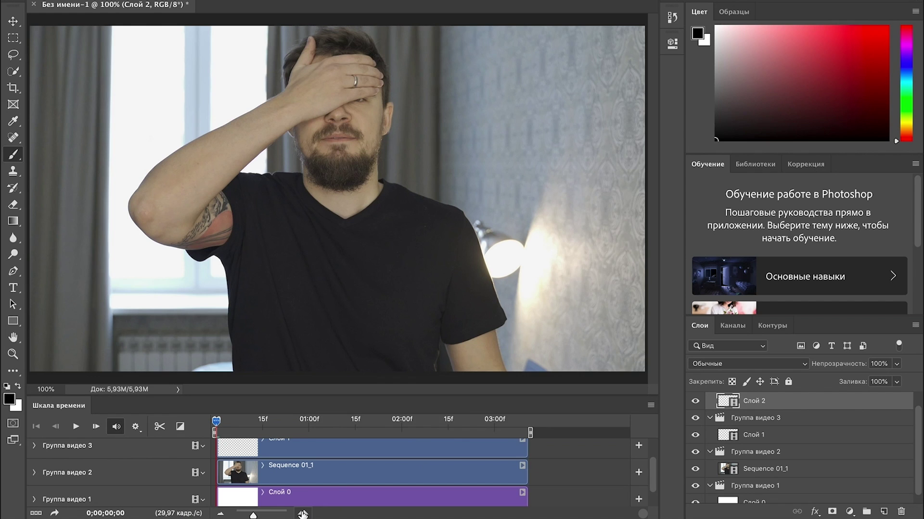
left_click(302, 514)
left_click(220, 514)
scroll(403, 462, "down", 2)
scroll(402, 462, "up", 1)
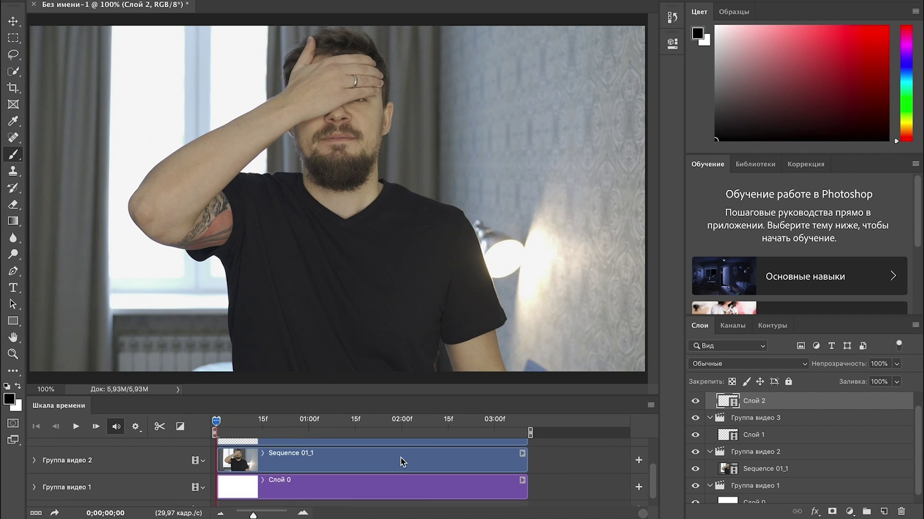
Rename the layer Слой 2 as Линии and the layer Слой 1 as Цвет
scroll(423, 463, "up", 3)
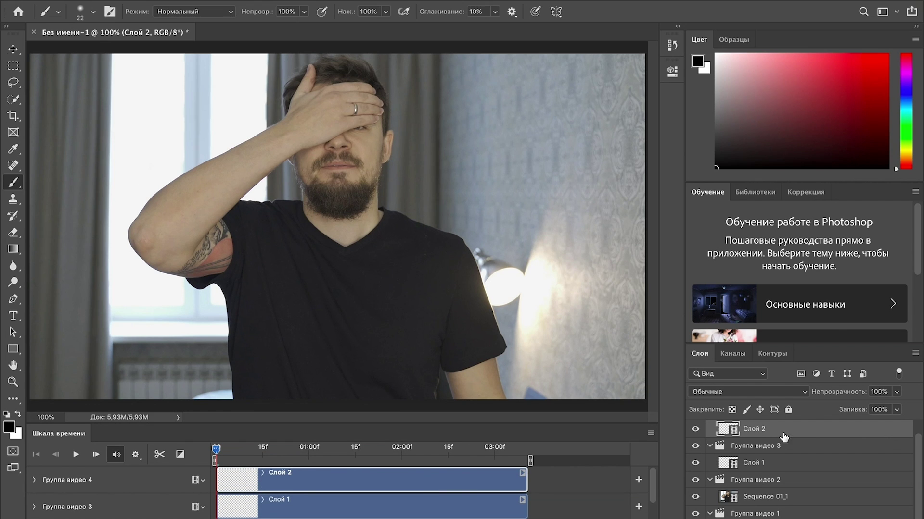
double_click(754, 429)
type("Кинии")
key("Return")
double_click(753, 463)
type("Цвет")
key("Return")
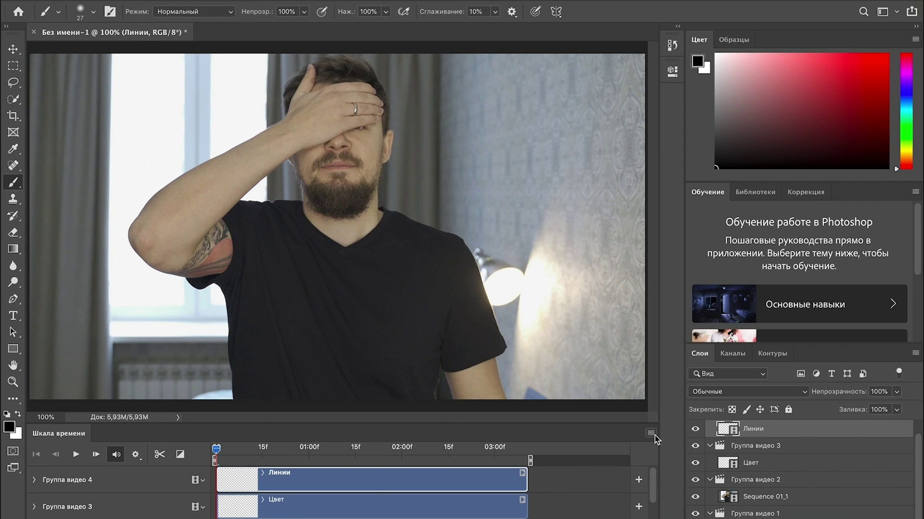
Apply onion skin settings of one frame before and after, 50% maximum and 25% minimum opacity, with Multiply blending
left_click(653, 434)
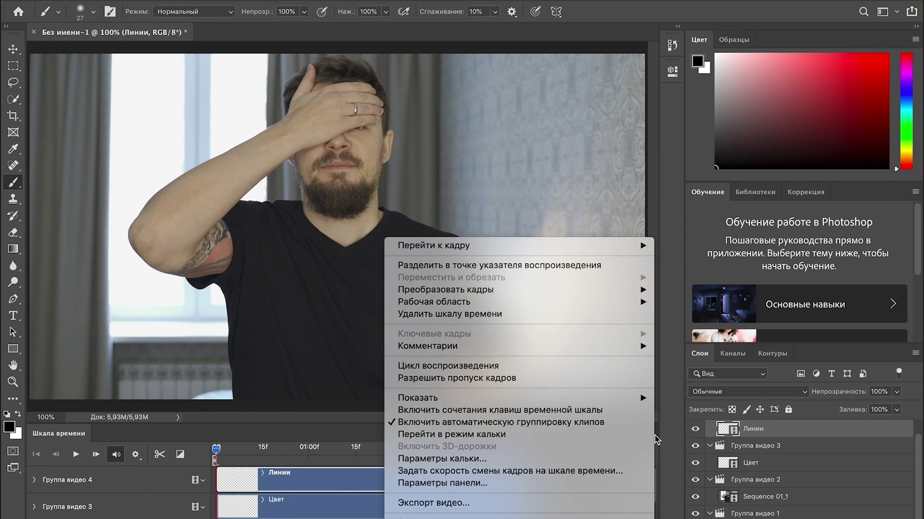
left_click(576, 454)
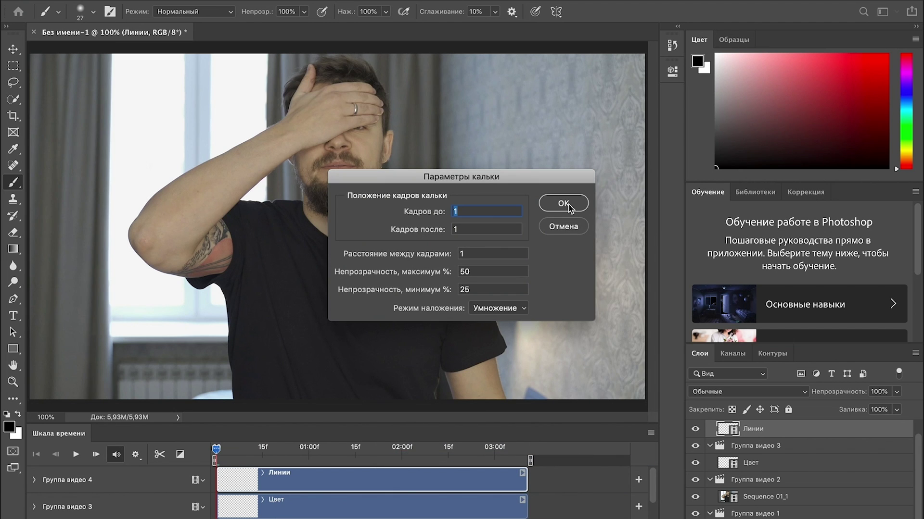
left_click(568, 206)
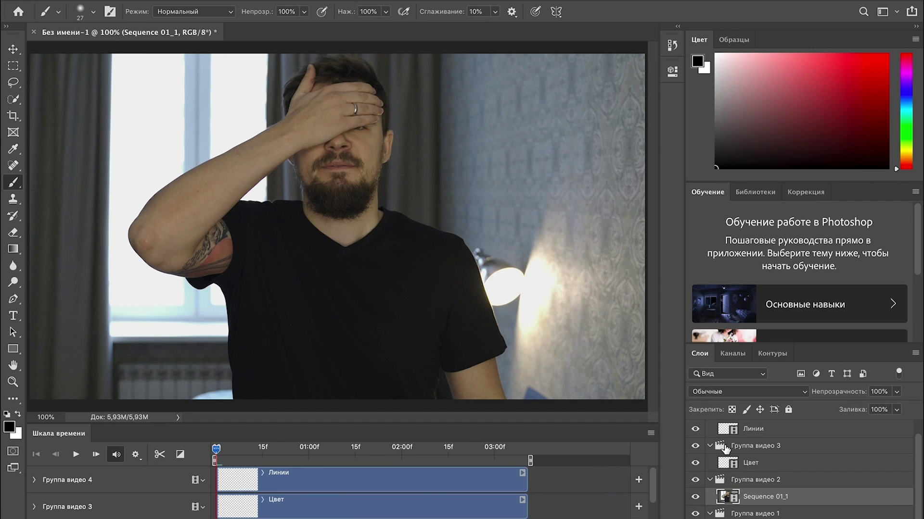
Set the fill of the Sequence 01_1 layer to 50% and make Линии the active layer
left_click(896, 410)
left_click_drag(873, 425, 867, 427)
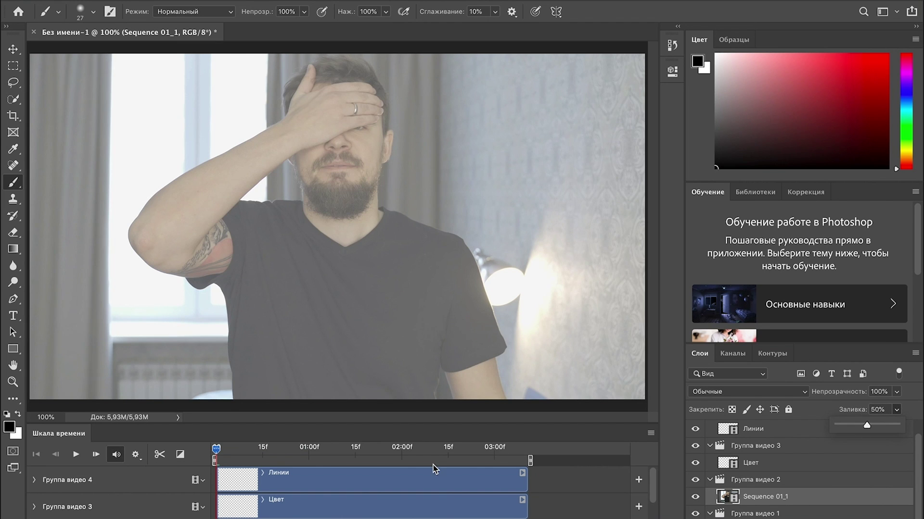
left_click(395, 481)
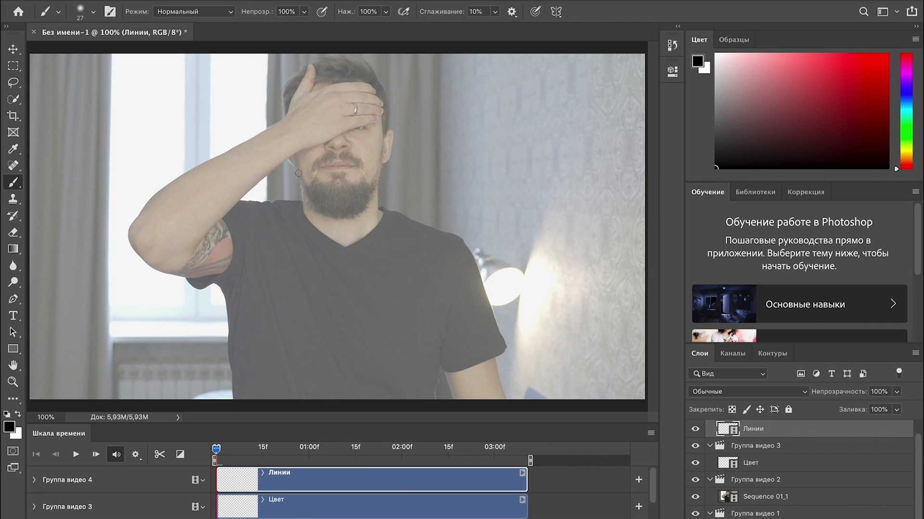
Set the brush to a hard edge and size 18, undoing the test strokes made above the hand
scroll(298, 173, "up", 4)
scroll(298, 173, "up", 4)
scroll(298, 174, "down", 1)
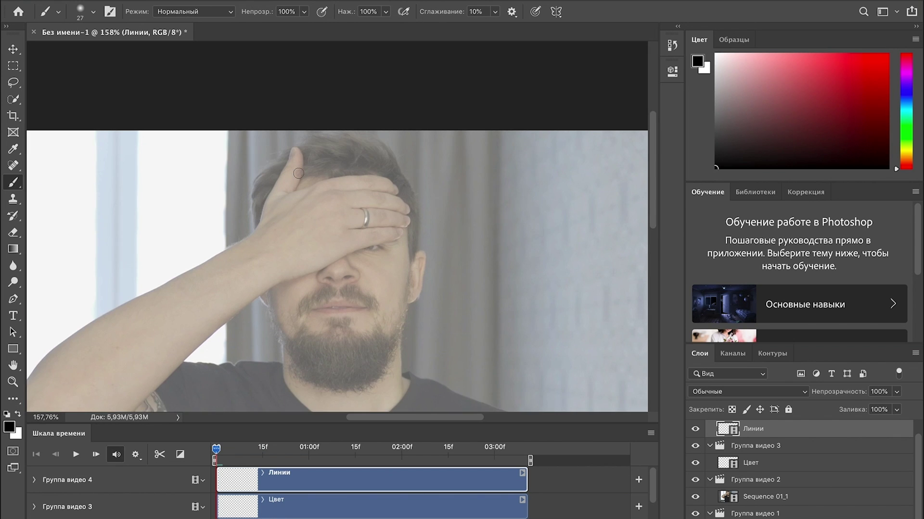
scroll(298, 173, "up", 3)
key("bracketleft")
left_click_drag(327, 128, 463, 130)
key("super+z")
mouse_move(329, 128)
left_mouse_down()
mouse_move(379, 148)
mouse_move(319, 165)
left_mouse_up()
key("super+z")
left_click(93, 12)
left_click_drag(73, 81, 157, 80)
key("super+z")
mouse_move(349, 136)
left_mouse_down()
mouse_move(452, 143)
mouse_move(324, 135)
left_mouse_up()
key("super+z")
left_click(93, 12)
left_click_drag(81, 51, 80, 52)
Outline the gap between thumb and fingers on the forehead in black on the first two frames, advancing to the third
left_click_drag(330, 137, 324, 142)
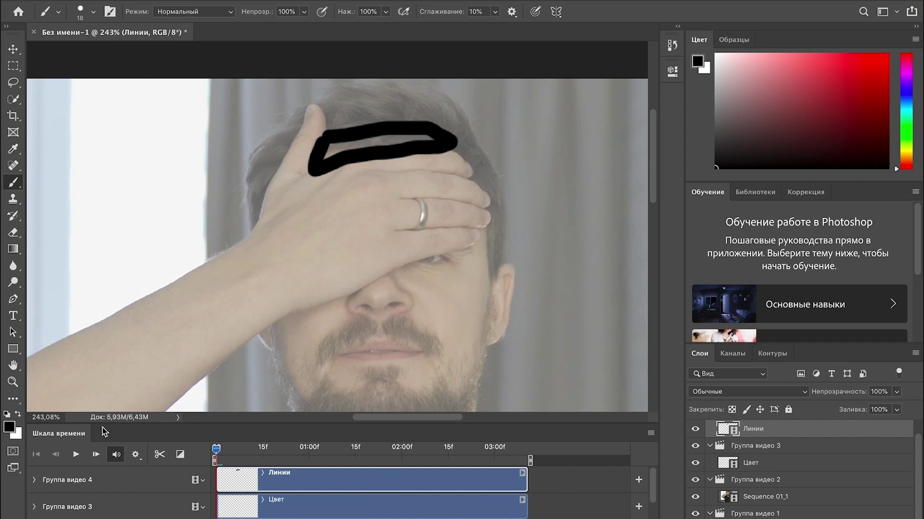
left_click(96, 454)
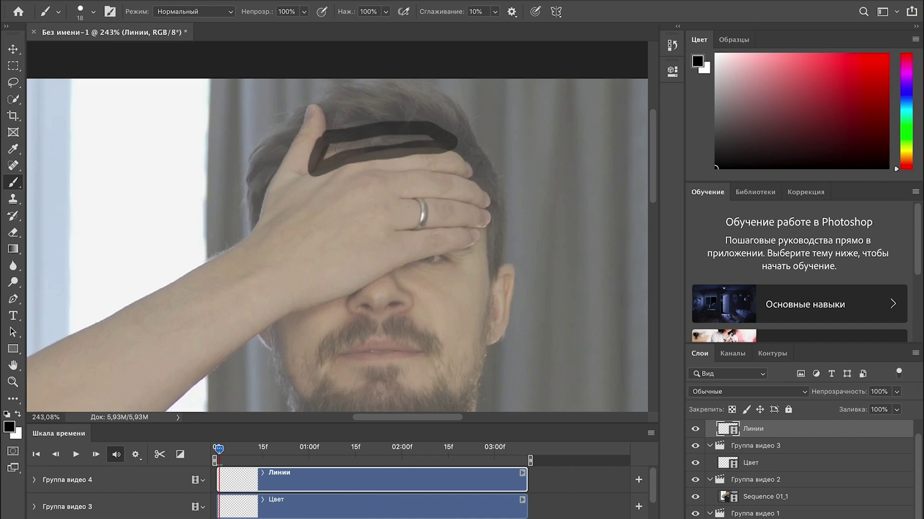
mouse_move(325, 136)
left_mouse_down()
mouse_move(310, 171)
mouse_move(447, 145)
mouse_move(416, 132)
mouse_move(341, 131)
left_mouse_up()
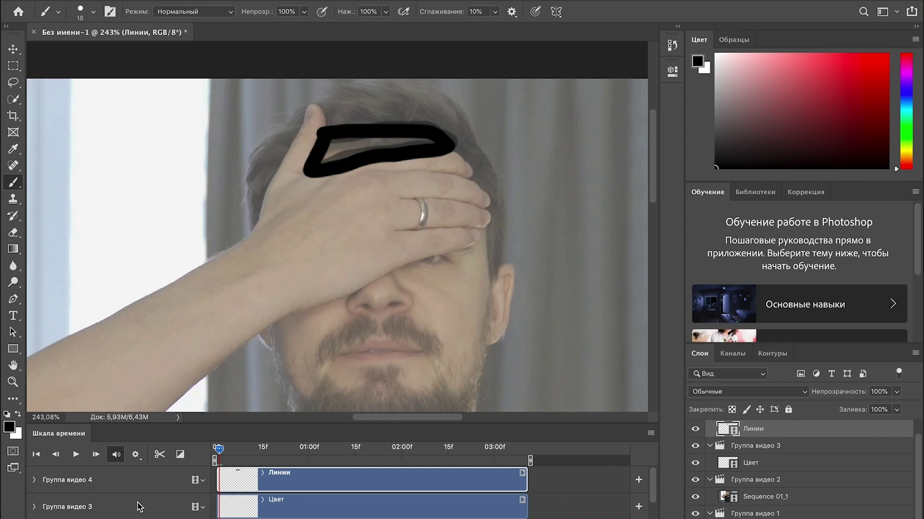
left_click(97, 454)
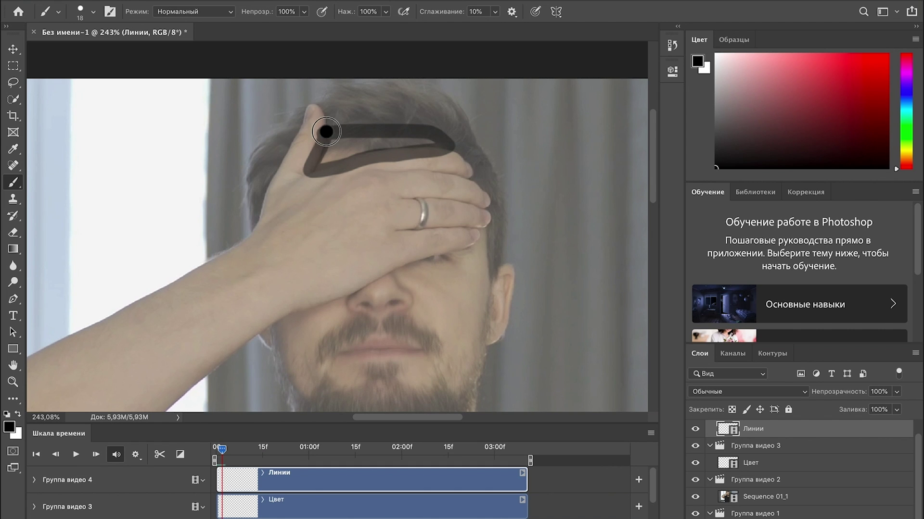
Review the frame-by-frame green face drawing along the timeline
key("space")
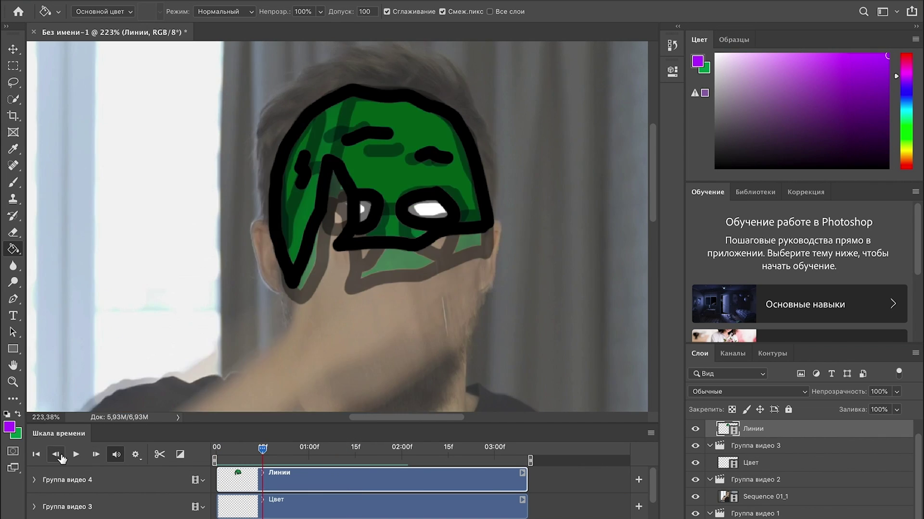
key("space")
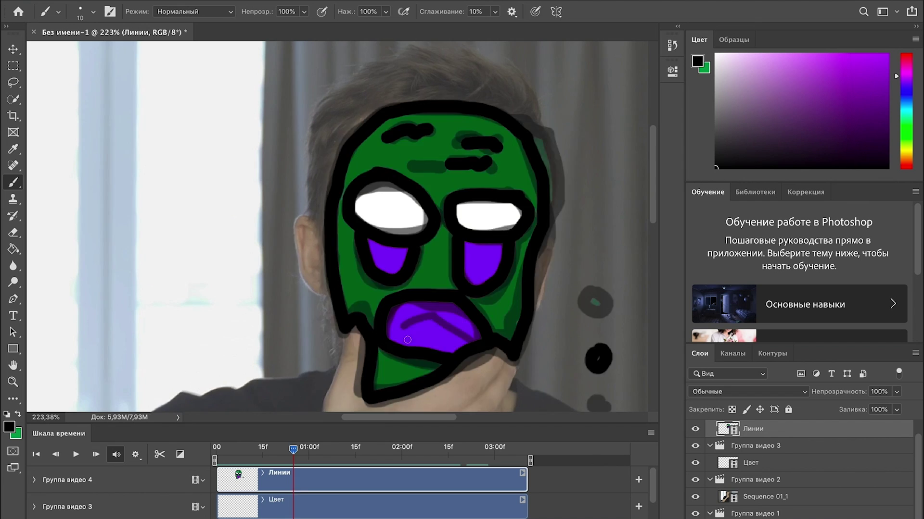
key("space")
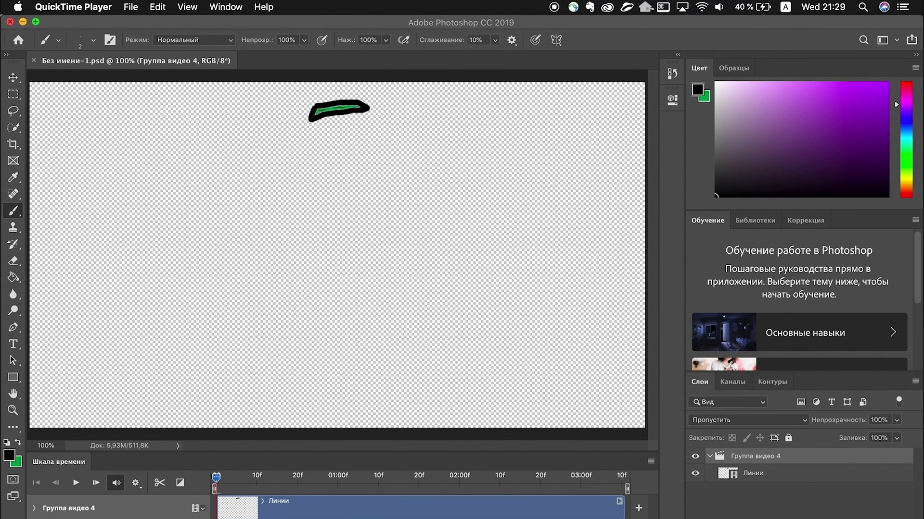
Switch to Photoshop and set up a video export as a PNG Photoshop image sequence at document size and 23,976 fps
key("super+Tab")
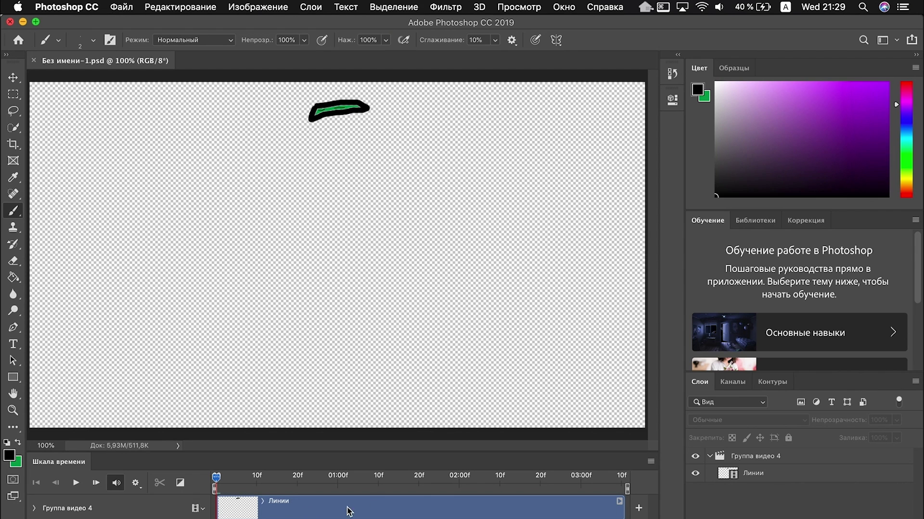
left_click_drag(398, 455, 412, 390)
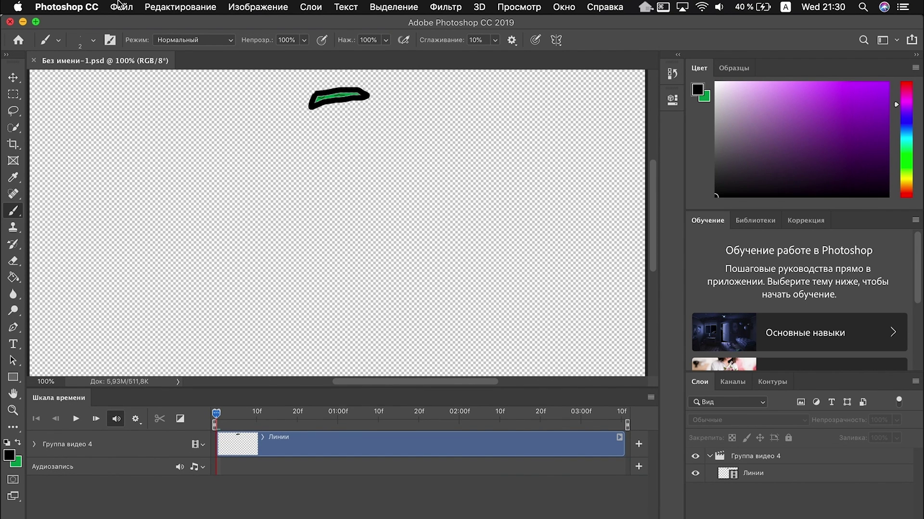
left_click(120, 7)
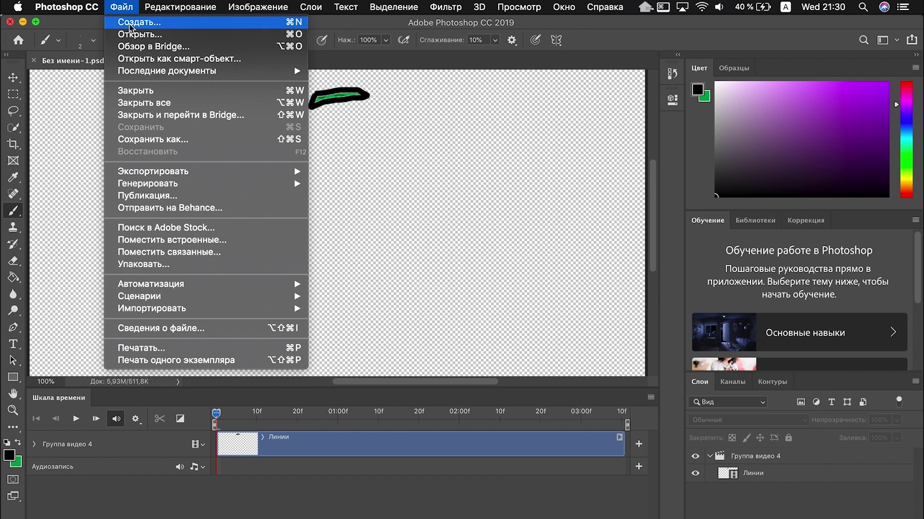
mouse_move(209, 175)
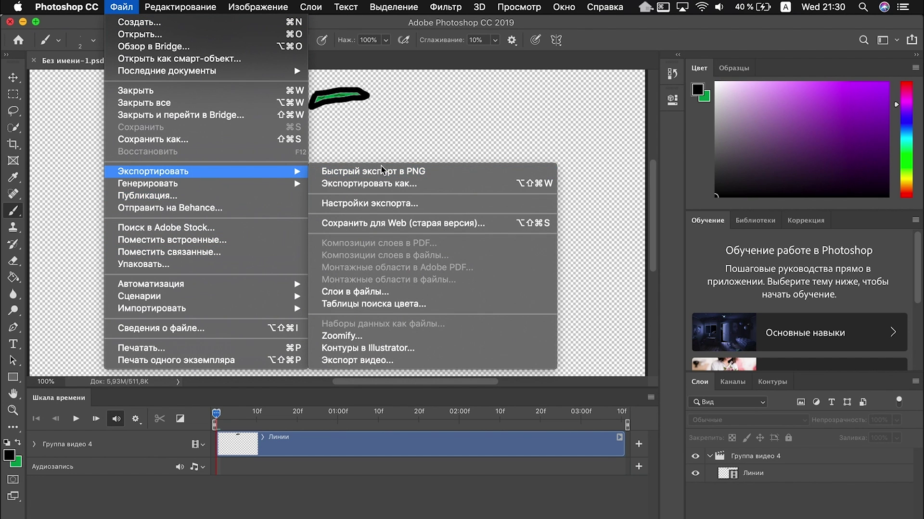
left_click(360, 361)
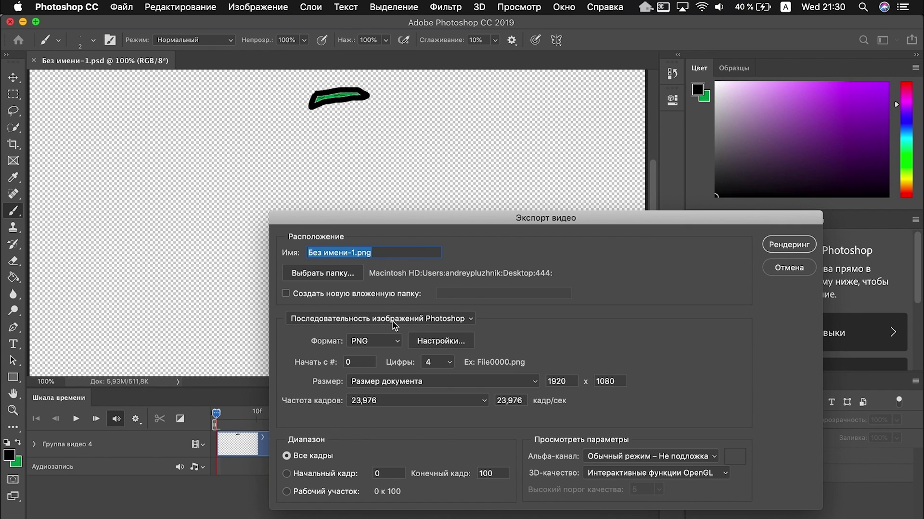
left_click(398, 319)
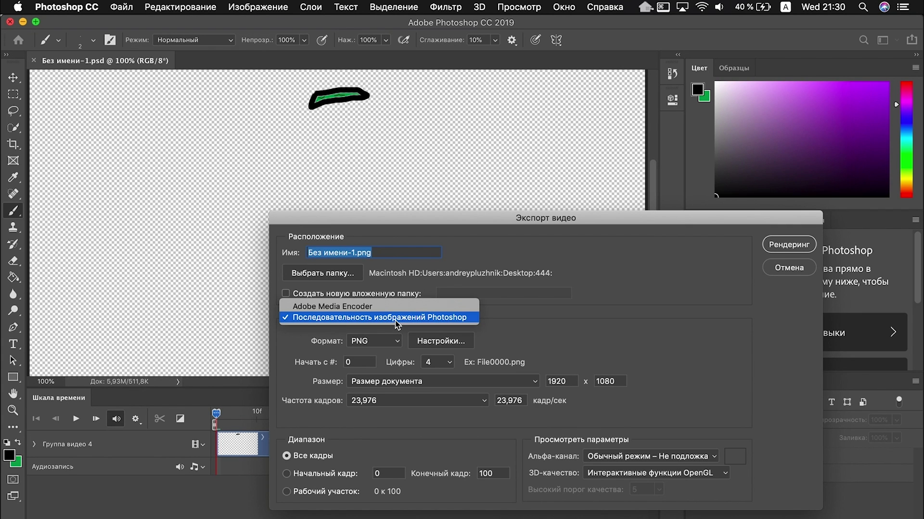
left_click(358, 319)
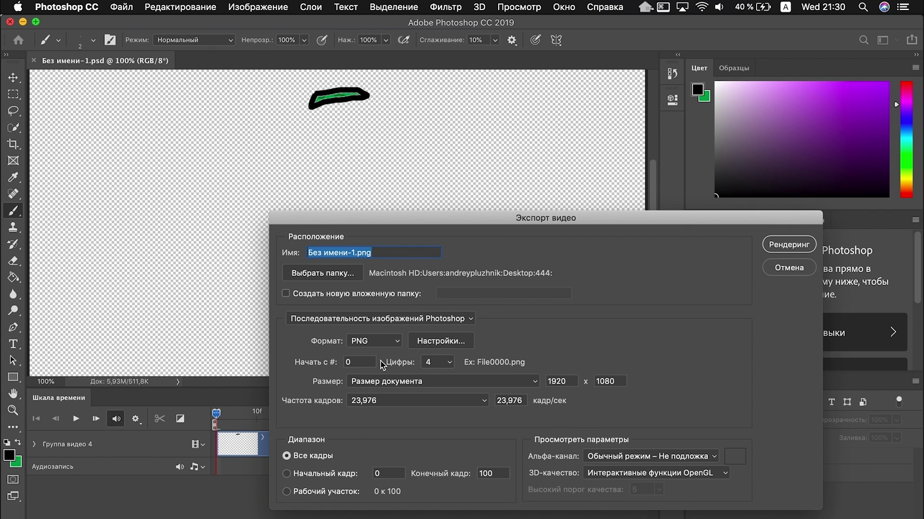
left_click(475, 405)
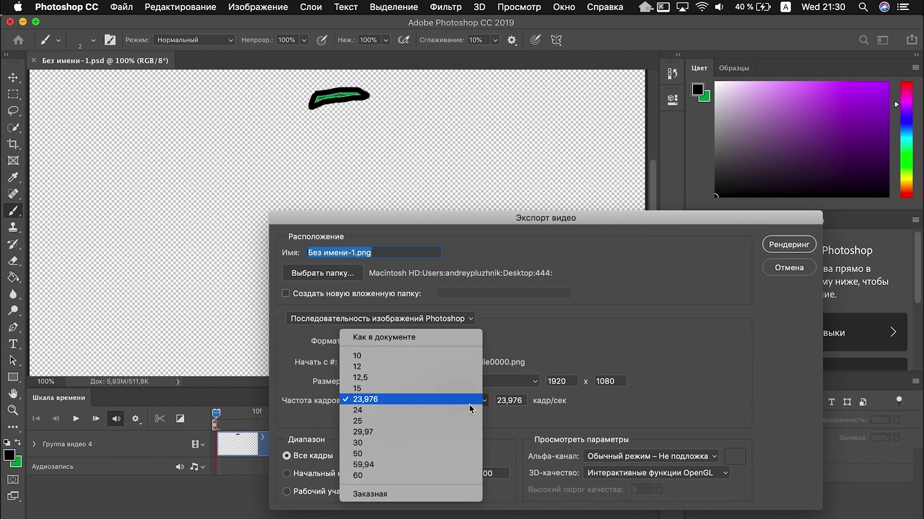
left_click(417, 401)
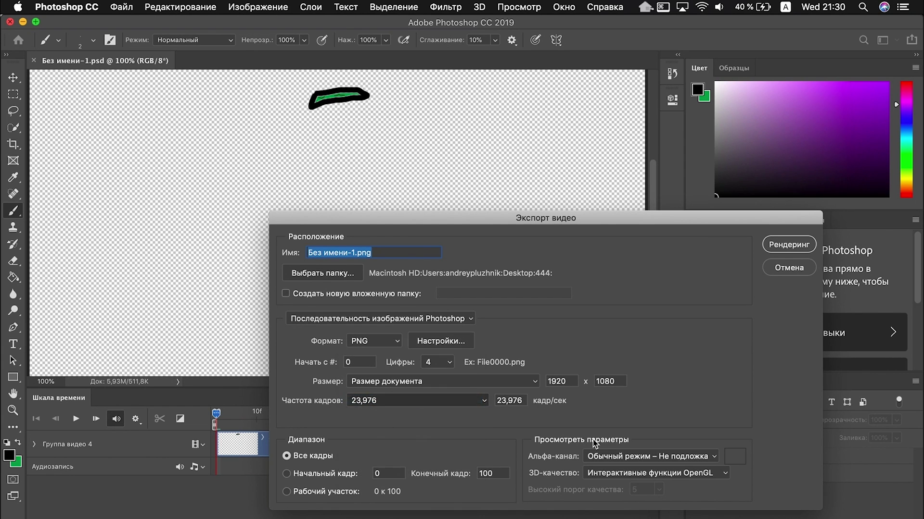
Try to render the PNG sequence to the 444 folder with a straight, unmatted alpha channel, then cancel the export
left_click(639, 462)
left_click(676, 457)
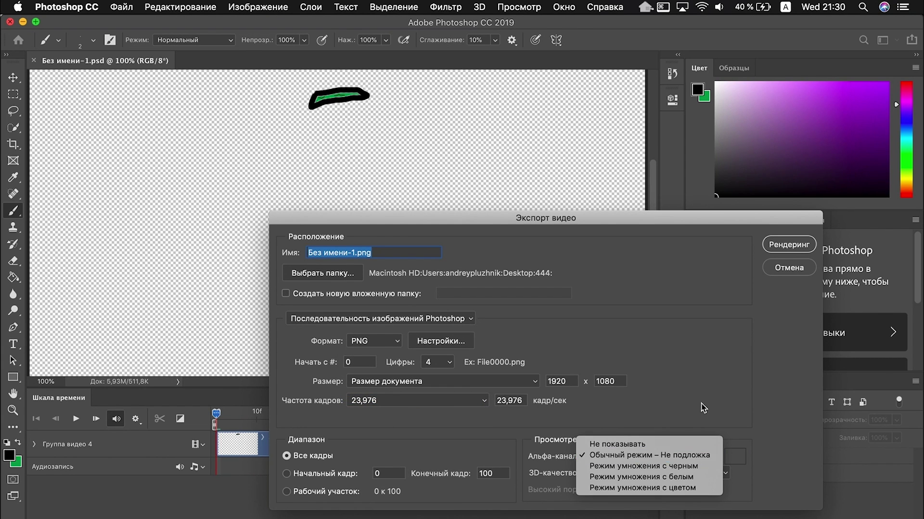
left_click(779, 250)
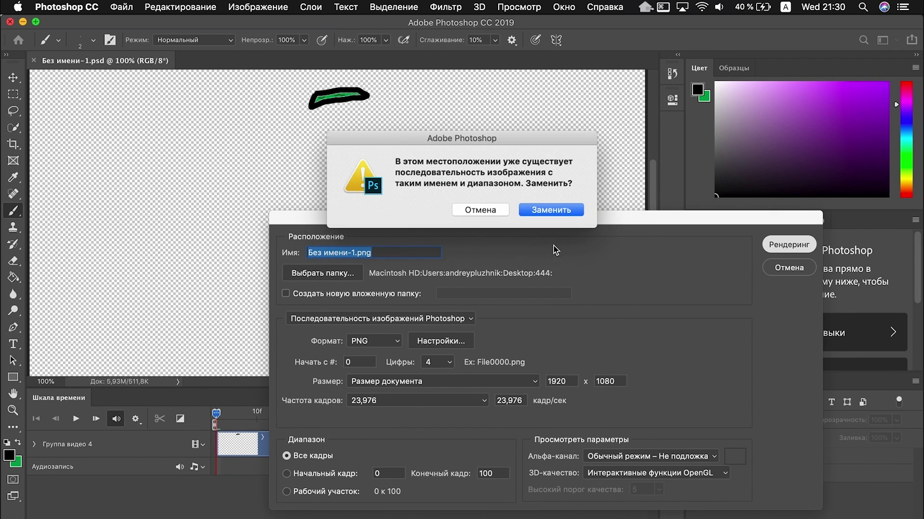
left_click(500, 213)
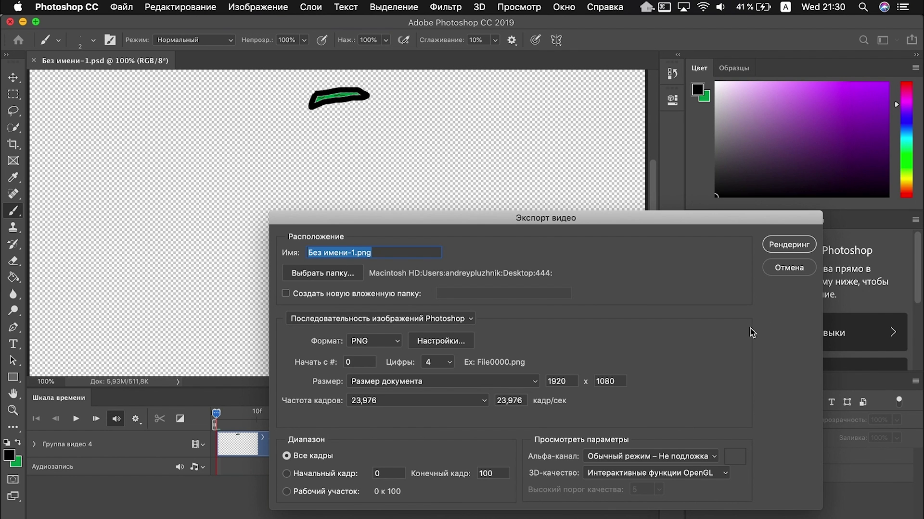
left_click(768, 270)
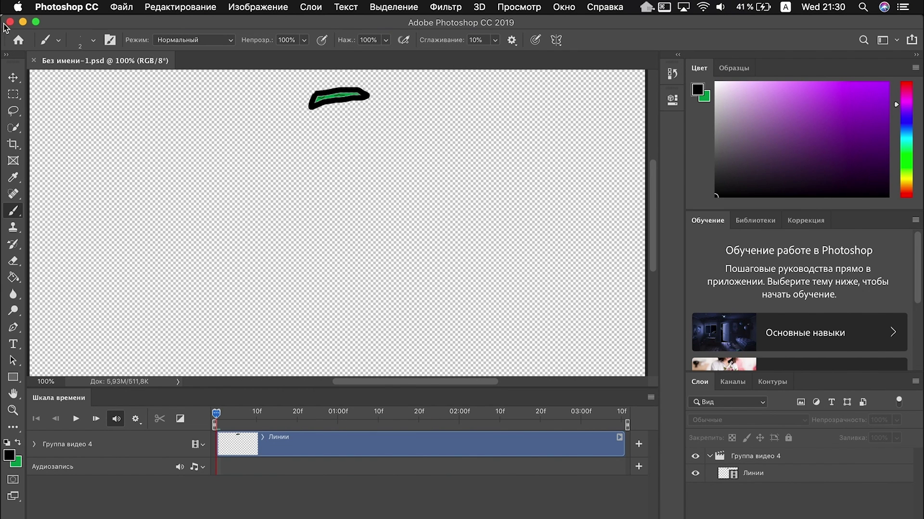
Switch to Premiere Pro and import Без имени-10000.png from the 444 folder as an image sequence
left_click(10, 22)
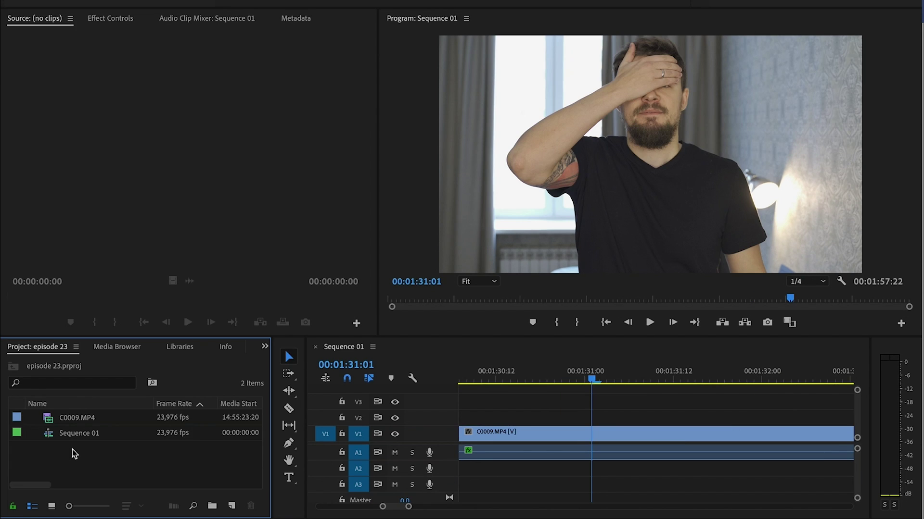
right_click(73, 506)
left_click(120, 483)
left_click(354, 98)
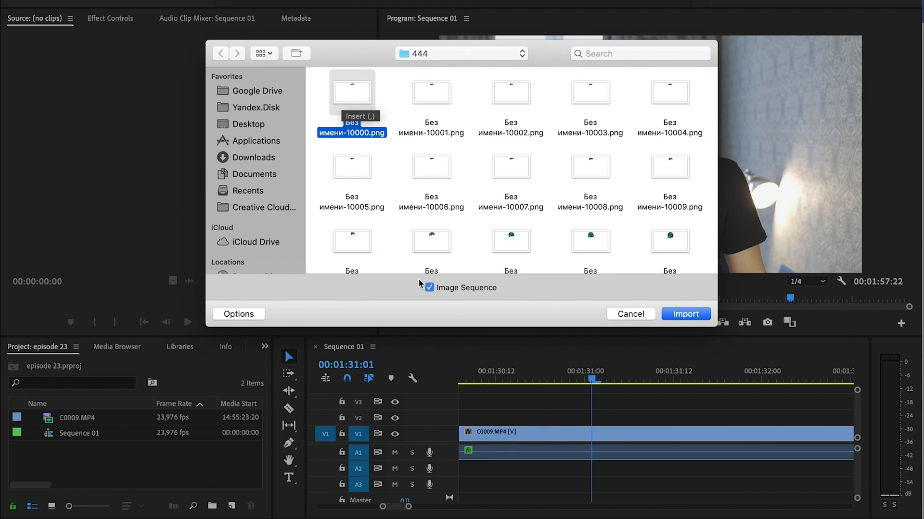
left_click(679, 315)
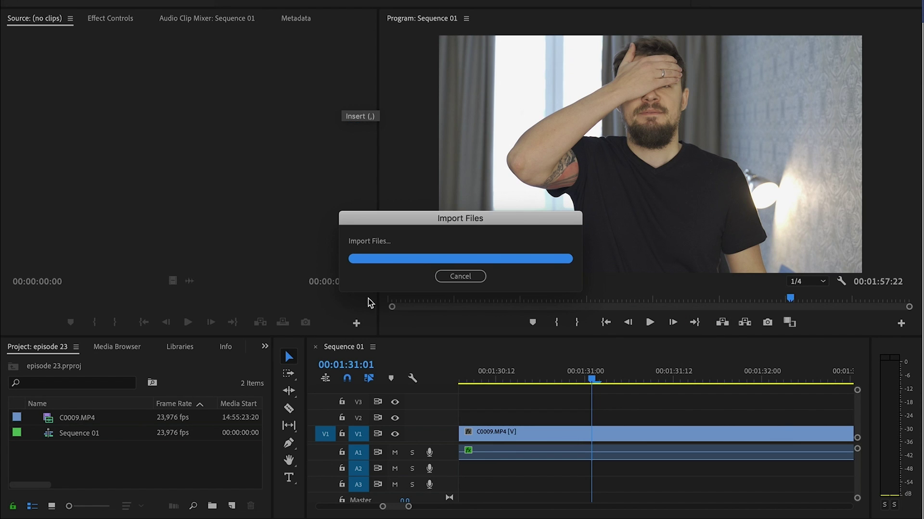
Place the Без имени-10000.png sequence on V2 above C0009.MP4 at 00:01:31:01 and play it back from slightly before its start
left_click_drag(49, 450, 597, 418)
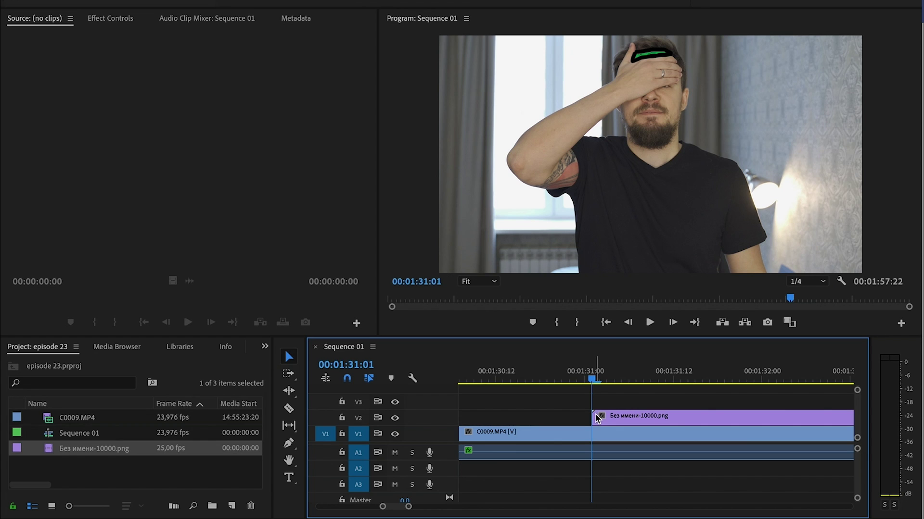
left_click(549, 379)
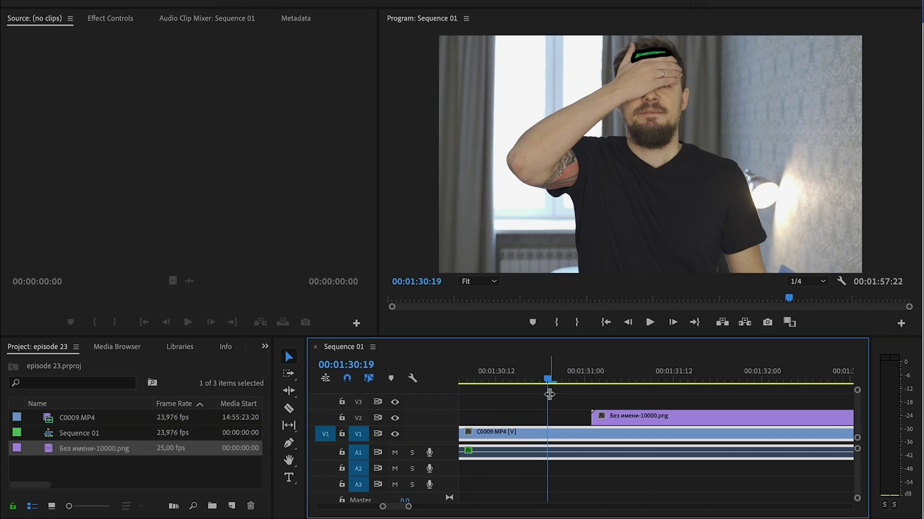
key("space")
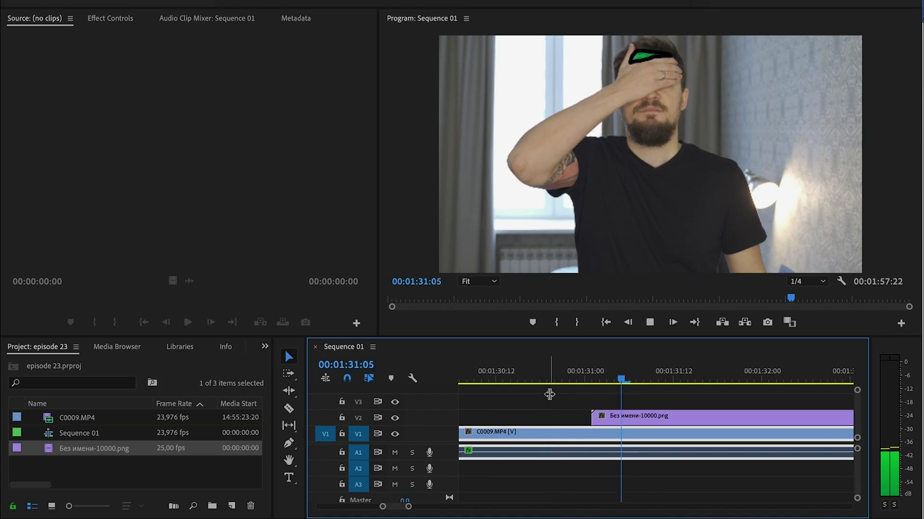